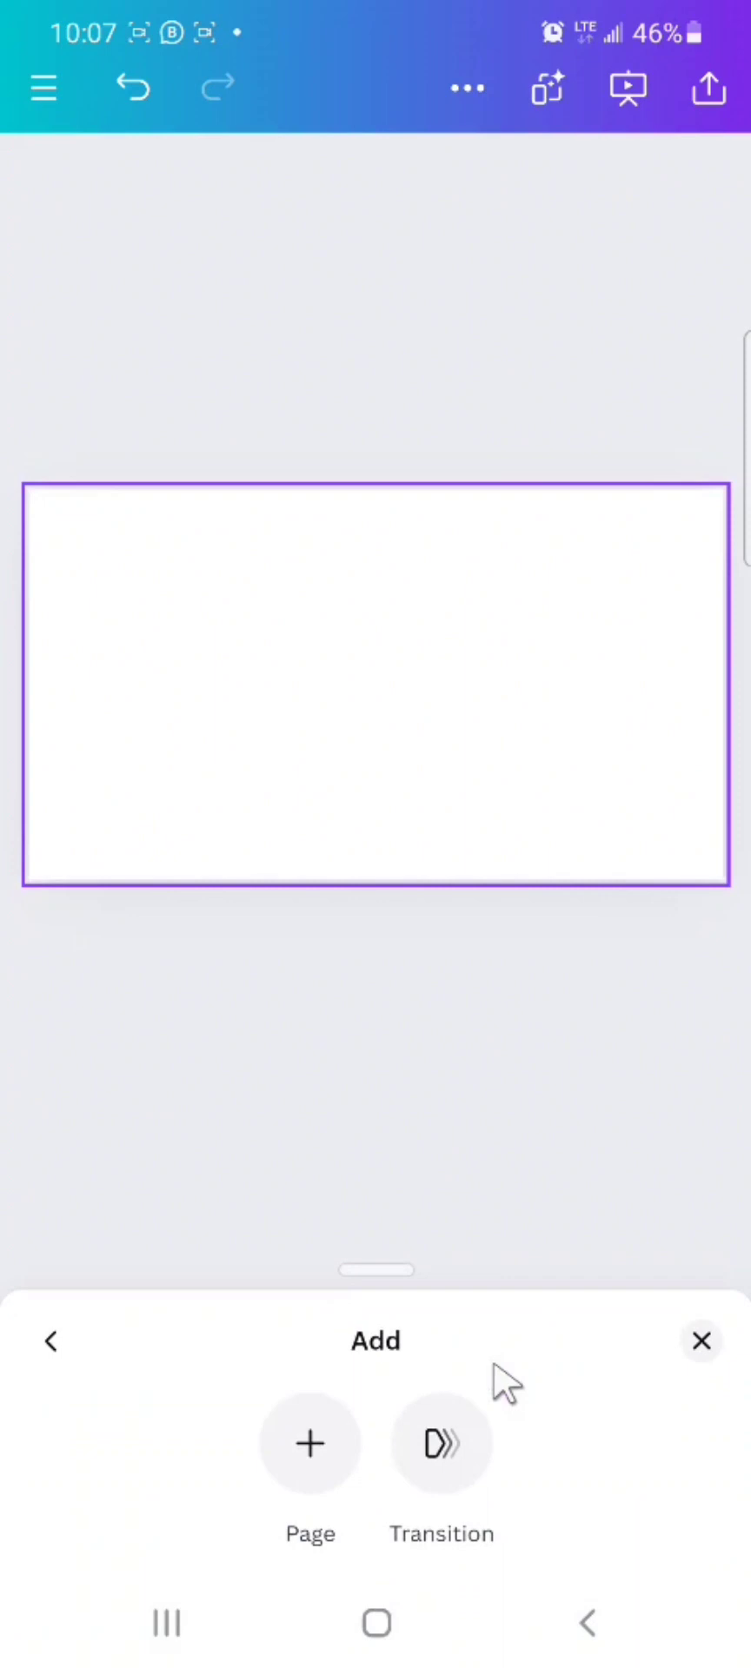
# Step: Add blank pages 4 and 5 to the Canva design
pyautogui.click(310, 1443)
pyautogui.click(634, 1362)
pyautogui.hscroll(-5, 632, 1376)
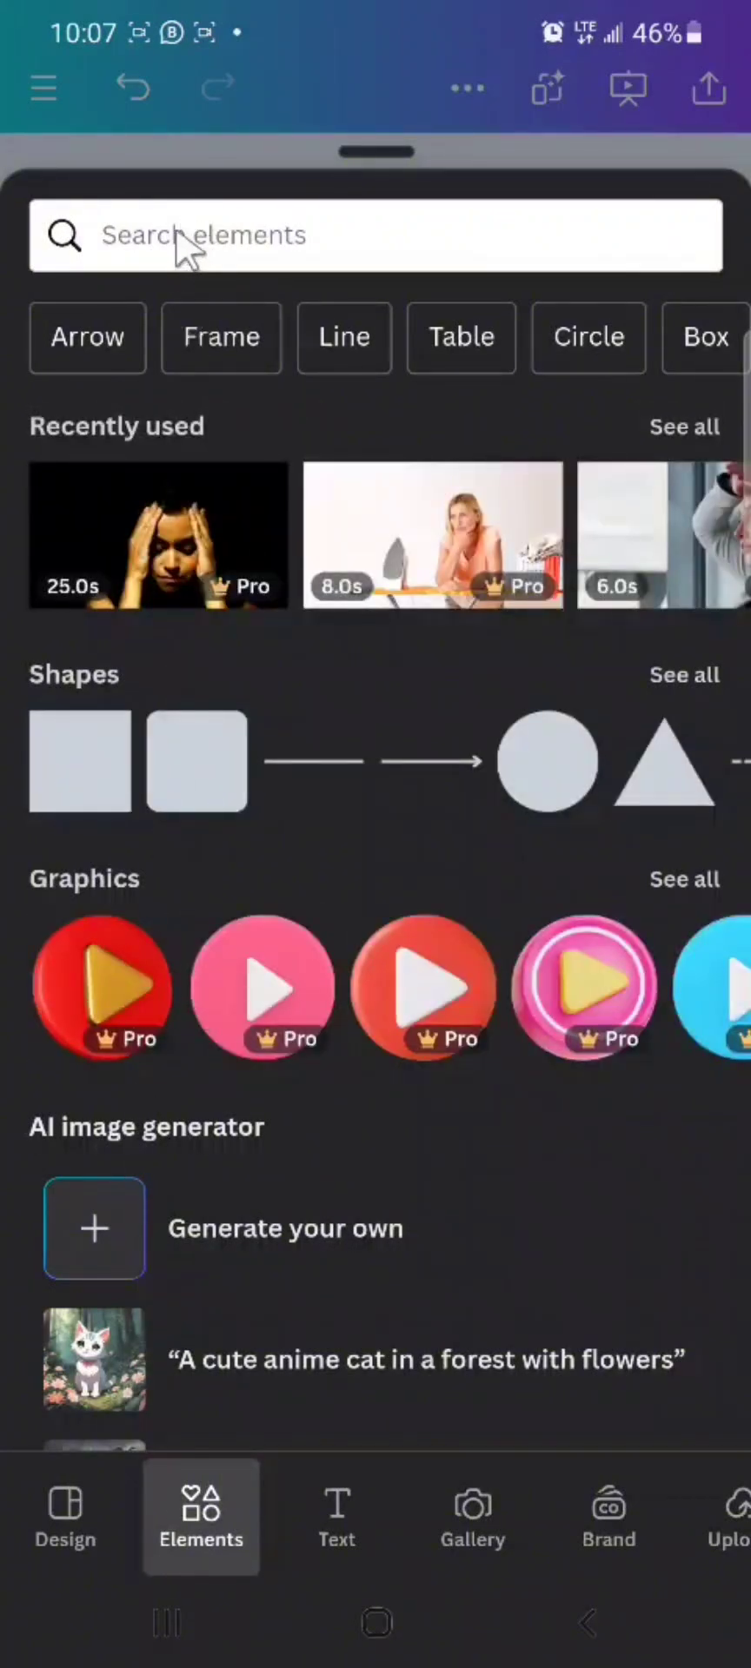
# Step: Search Elements for 'unhealthy relationship' and filter the results to videos
pyautogui.click(182, 252)
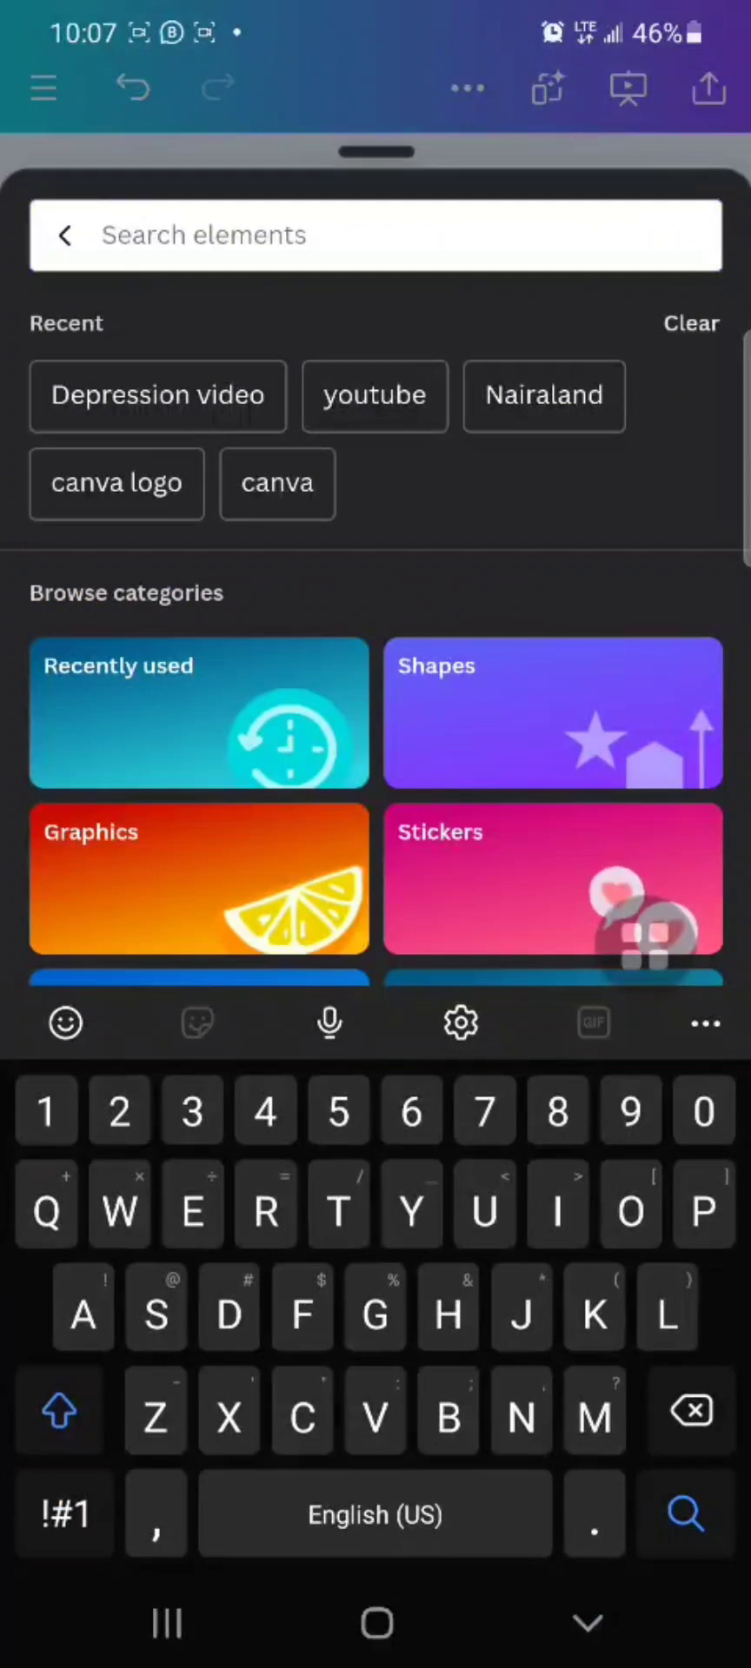
pyautogui.write('N')
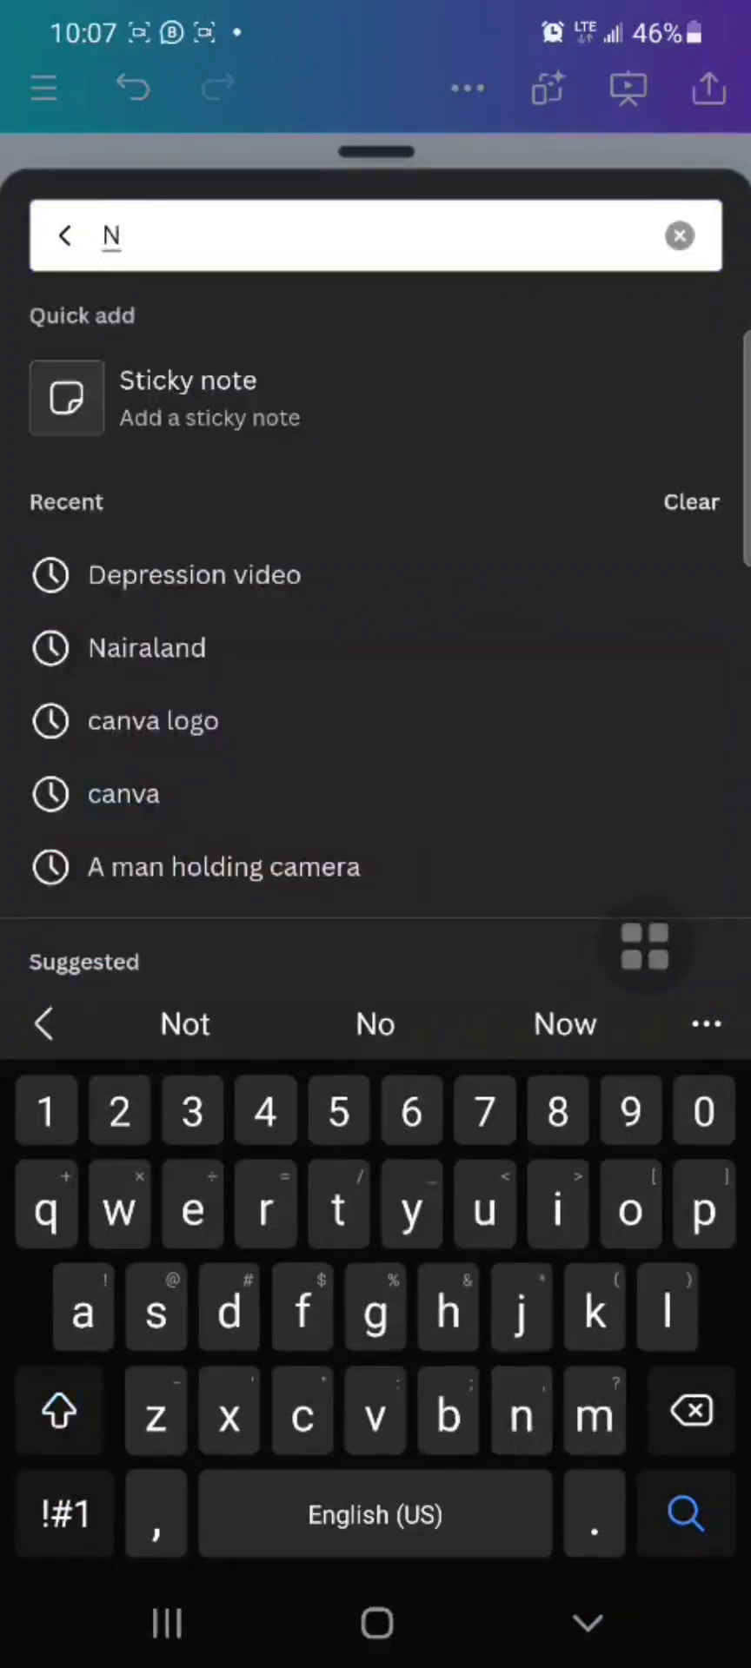
pyautogui.write('ac')
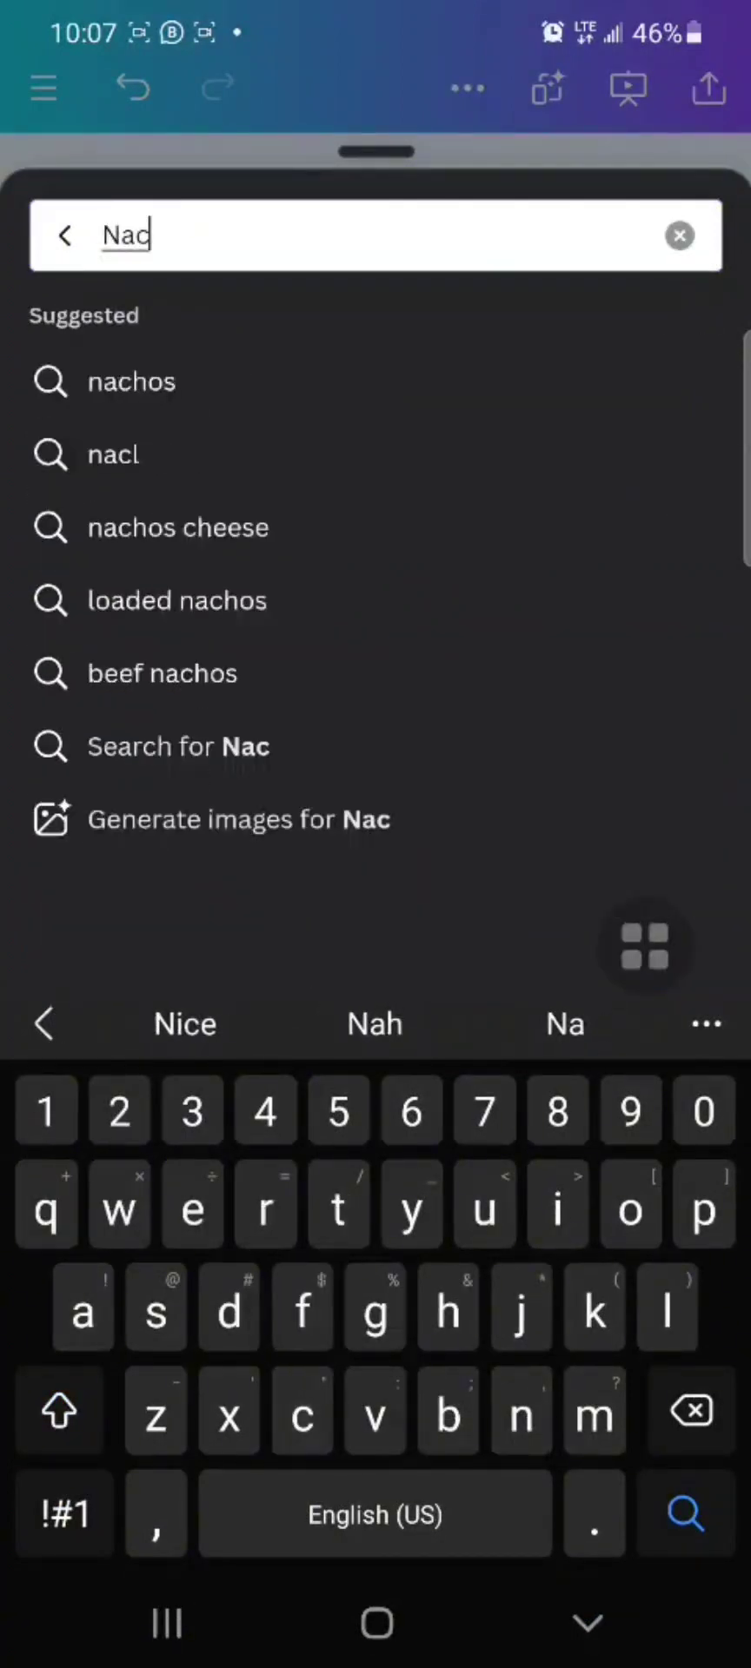
pyautogui.press('BackSpace')
pyautogui.press('BackSpace')
pyautogui.press('BackSpace')
pyautogui.write('Unh')
pyautogui.write('ela')
pyautogui.press('BackSpace')
pyautogui.press('BackSpace')
pyautogui.write('althy rel')
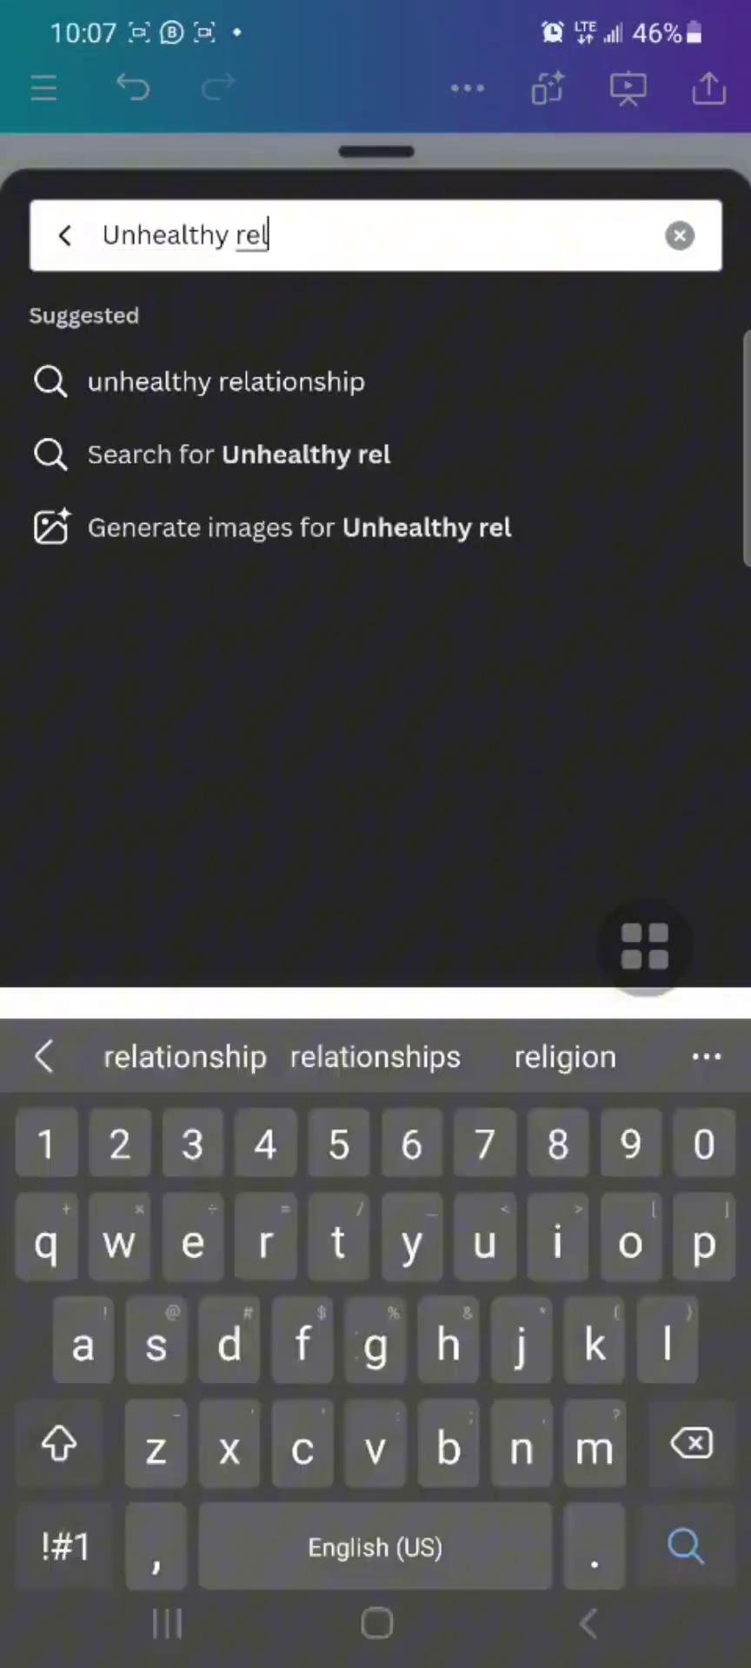
pyautogui.click(226, 381)
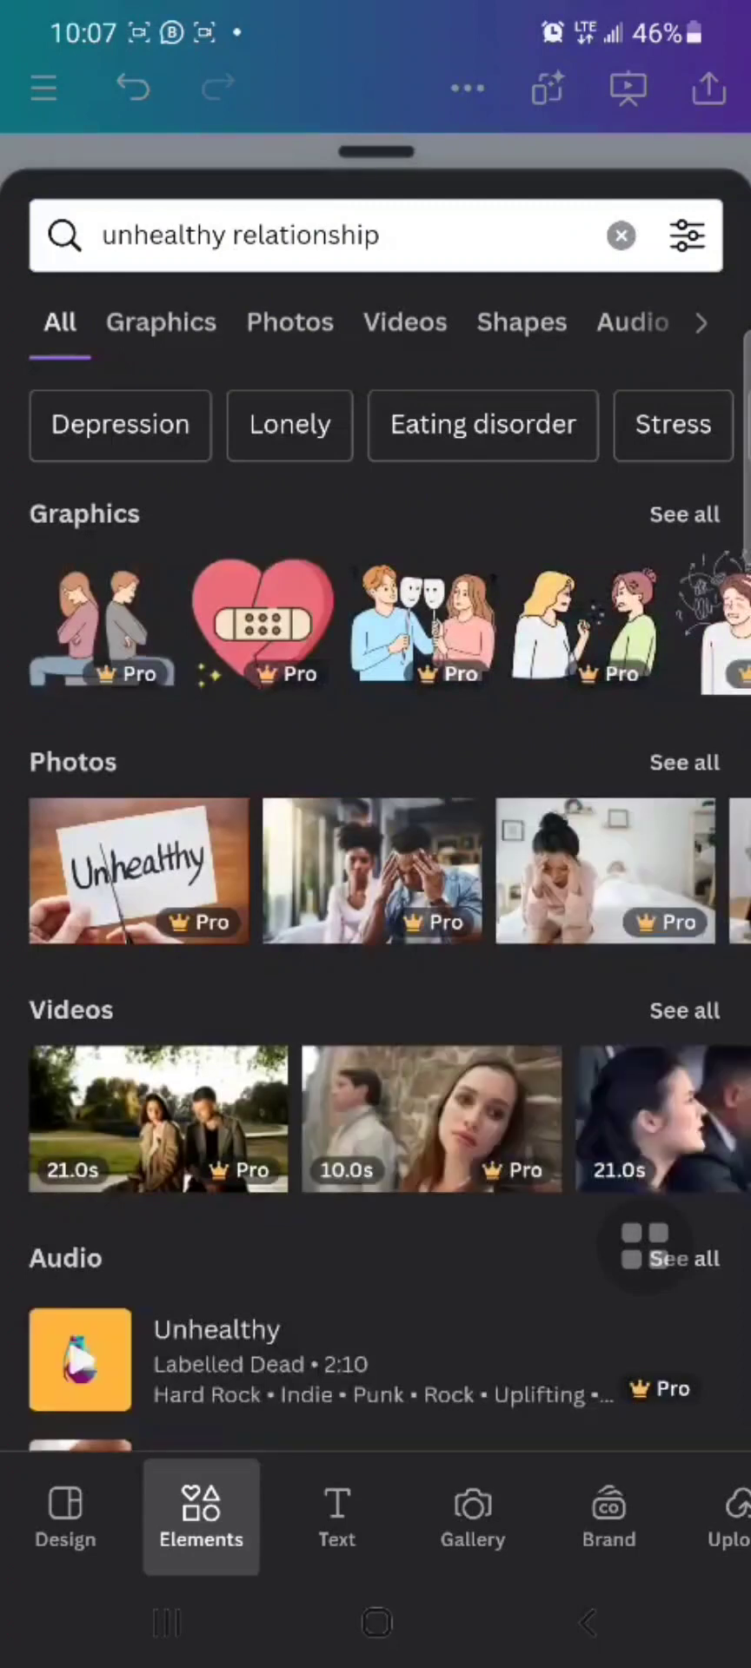
pyautogui.moveTo(487, 1120); pyautogui.dragTo(426, 1121)
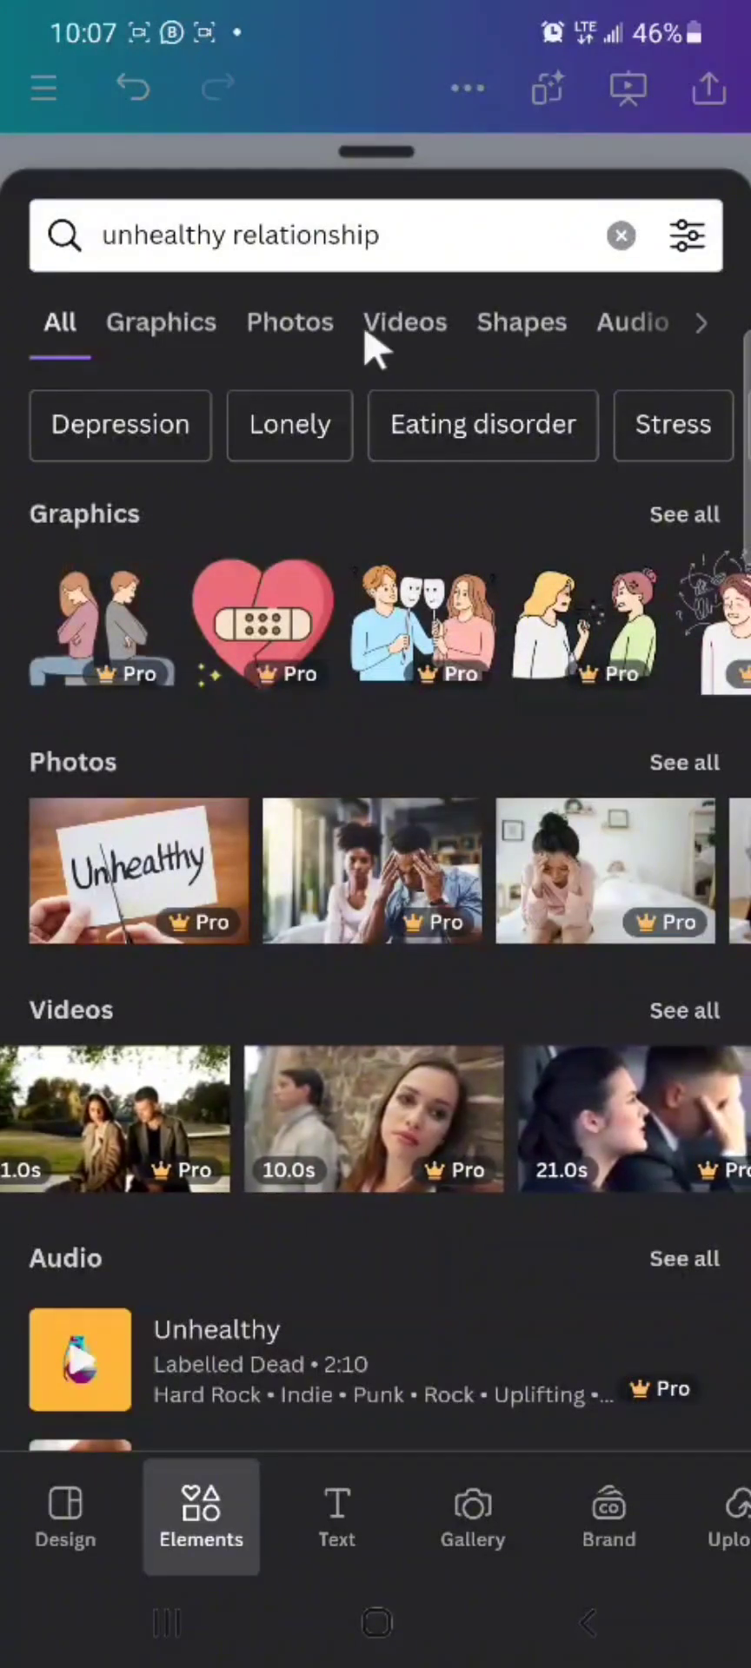
pyautogui.click(415, 309)
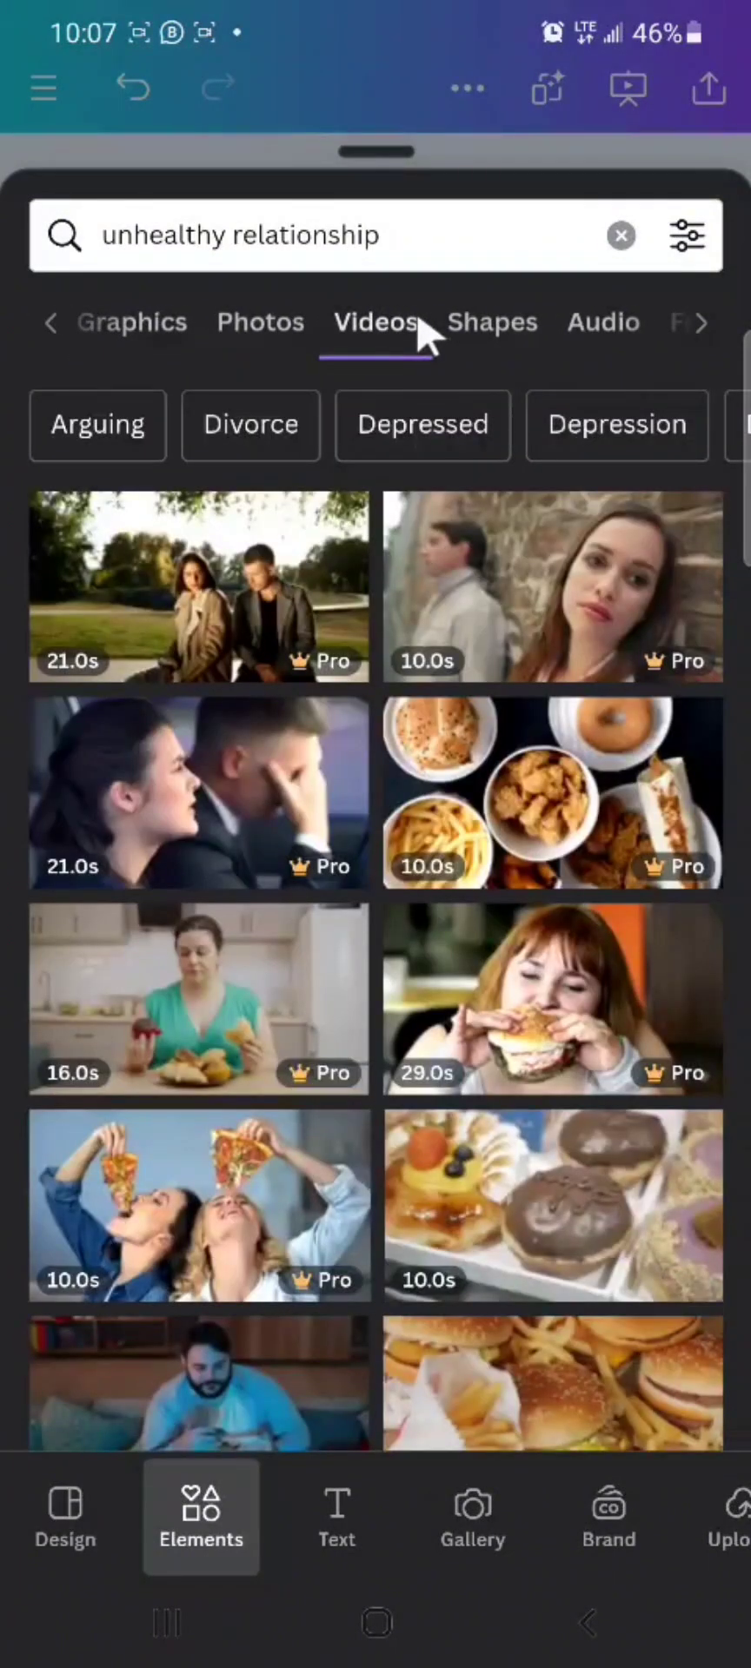
# Step: Add the couple-in-a-car clip to page 5 and stretch it to fill the page width
pyautogui.click(186, 693)
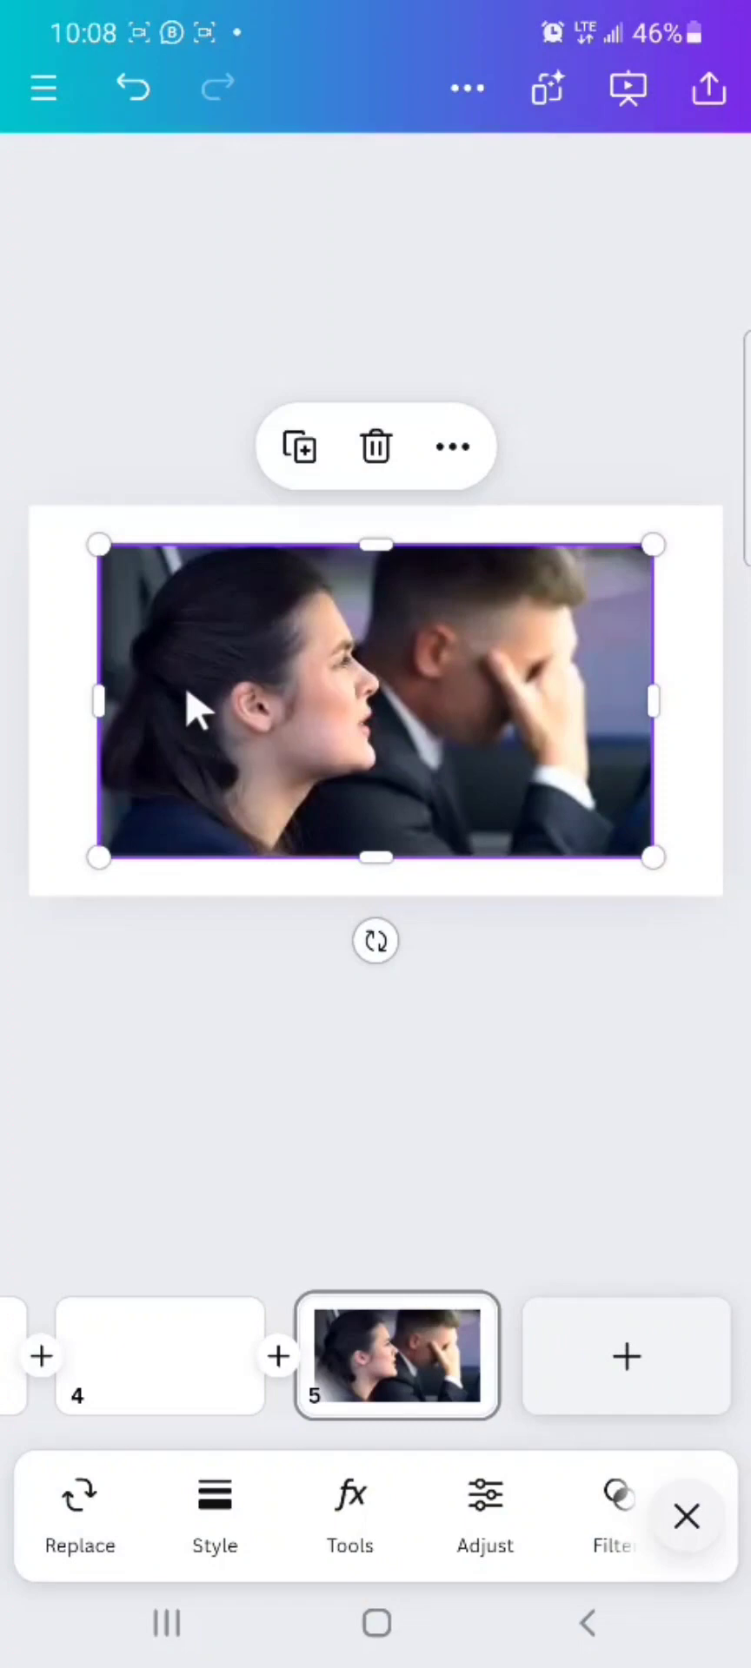
pyautogui.moveTo(653, 544); pyautogui.dragTo(721, 504)
pyautogui.moveTo(98, 858); pyautogui.dragTo(29, 897)
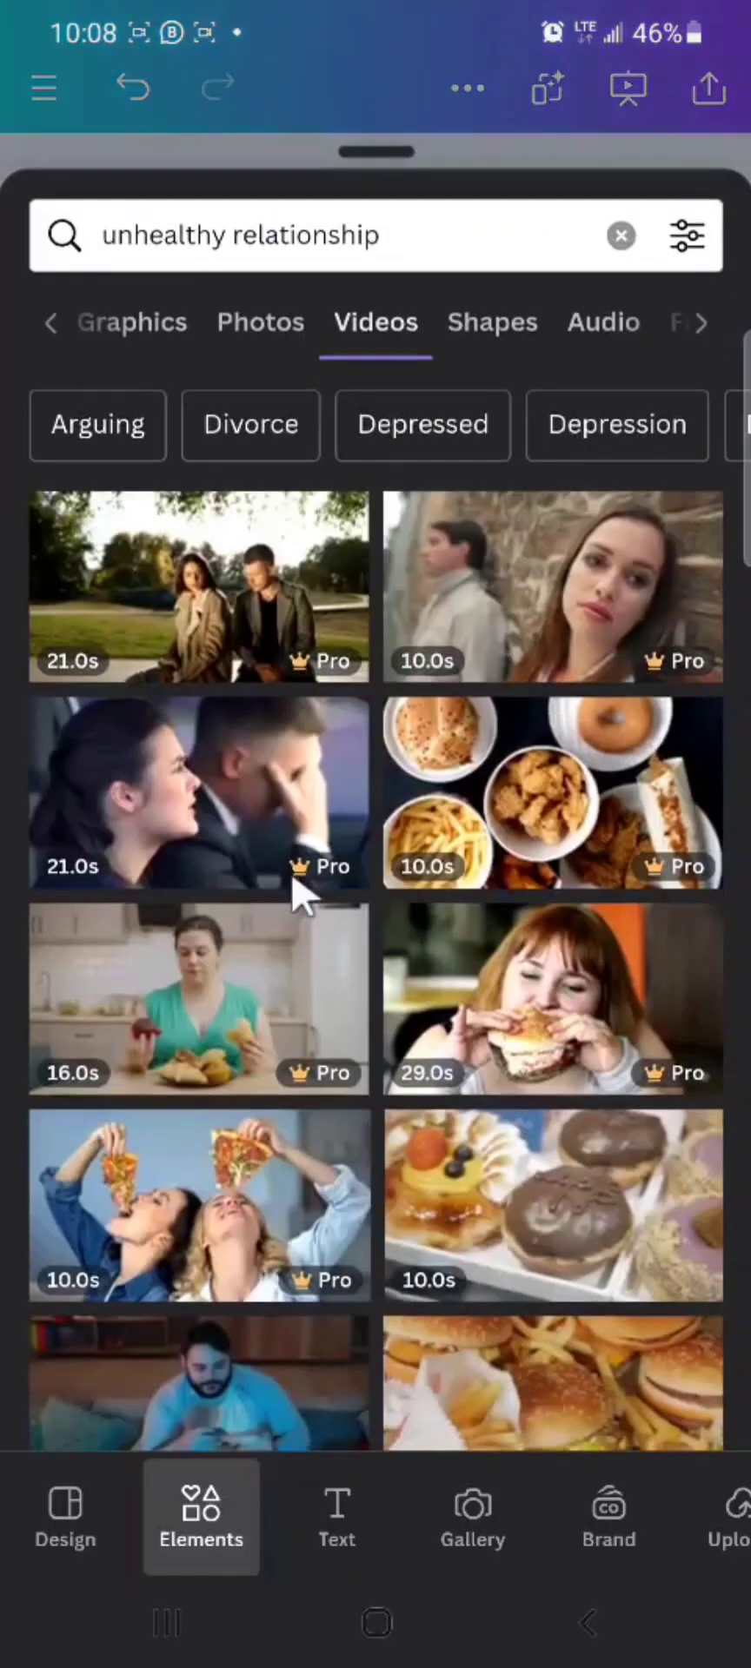
# Step: Add the arguing-couple clip, then rerun the 'unhealthy relationship' video search for page 2
pyautogui.click(363, 723)
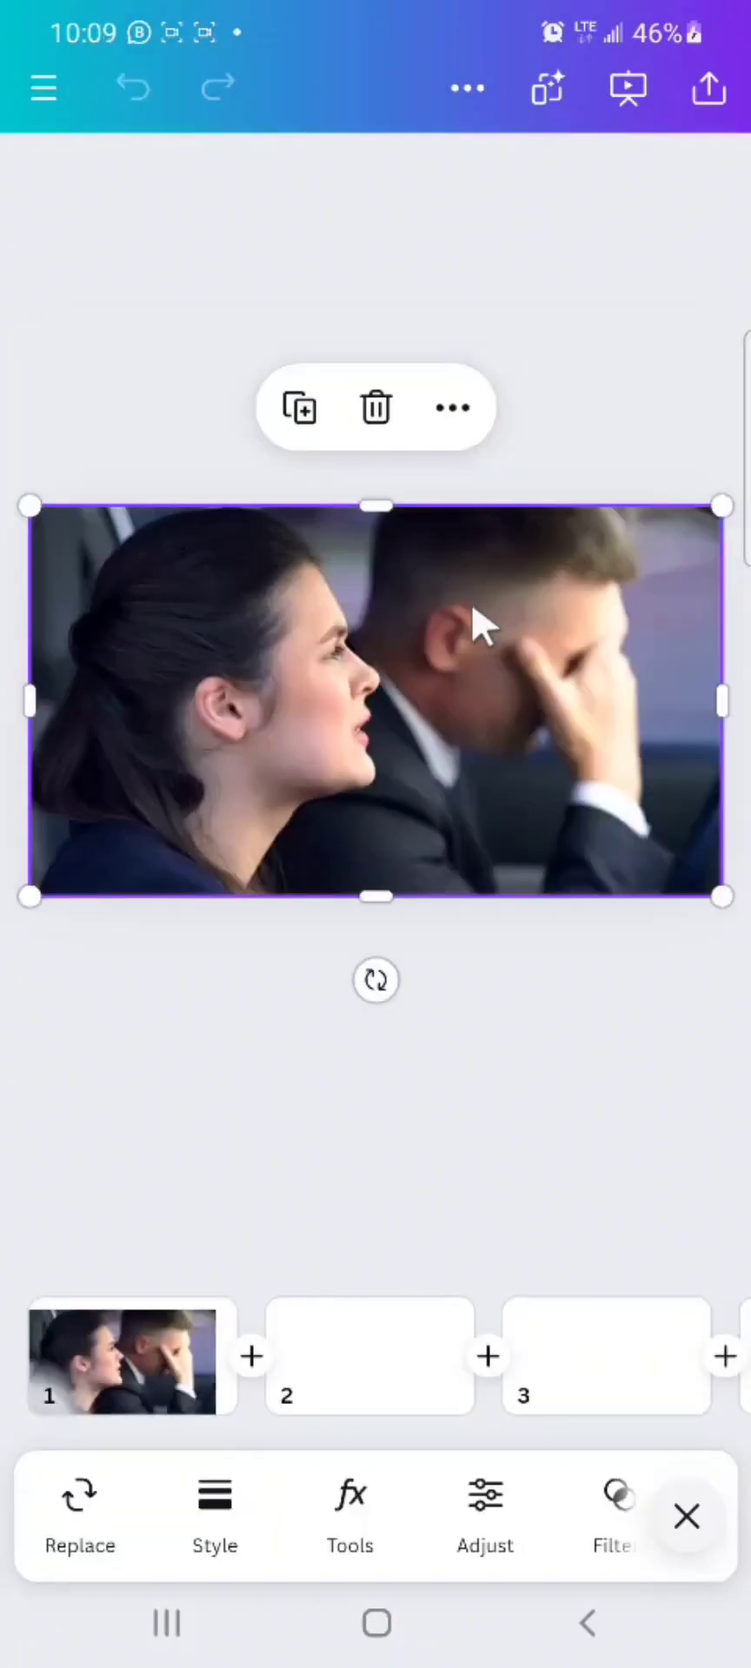
pyautogui.click(380, 1378)
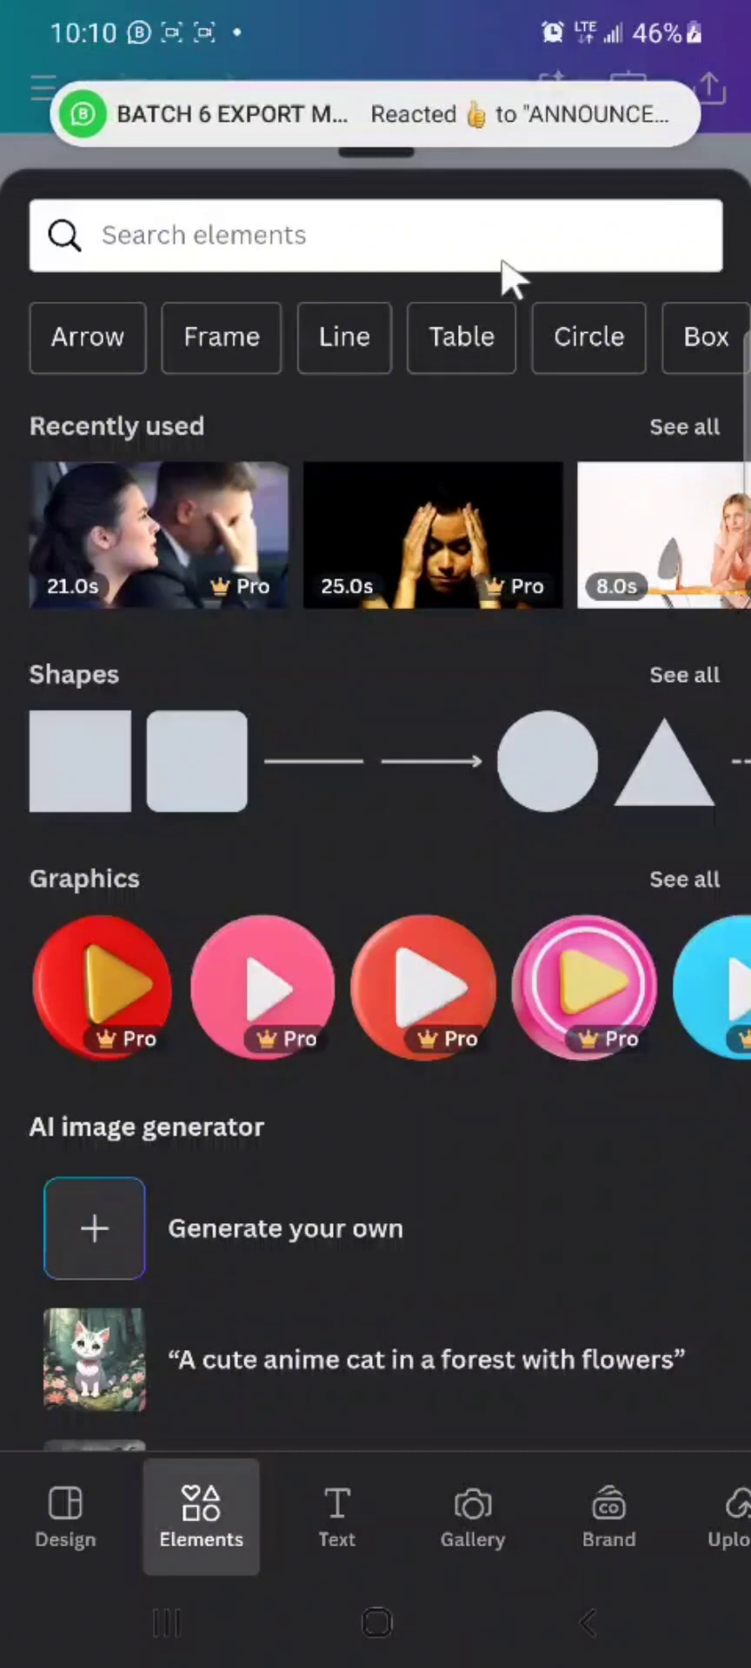
pyautogui.click(347, 253)
pyautogui.write('Un')
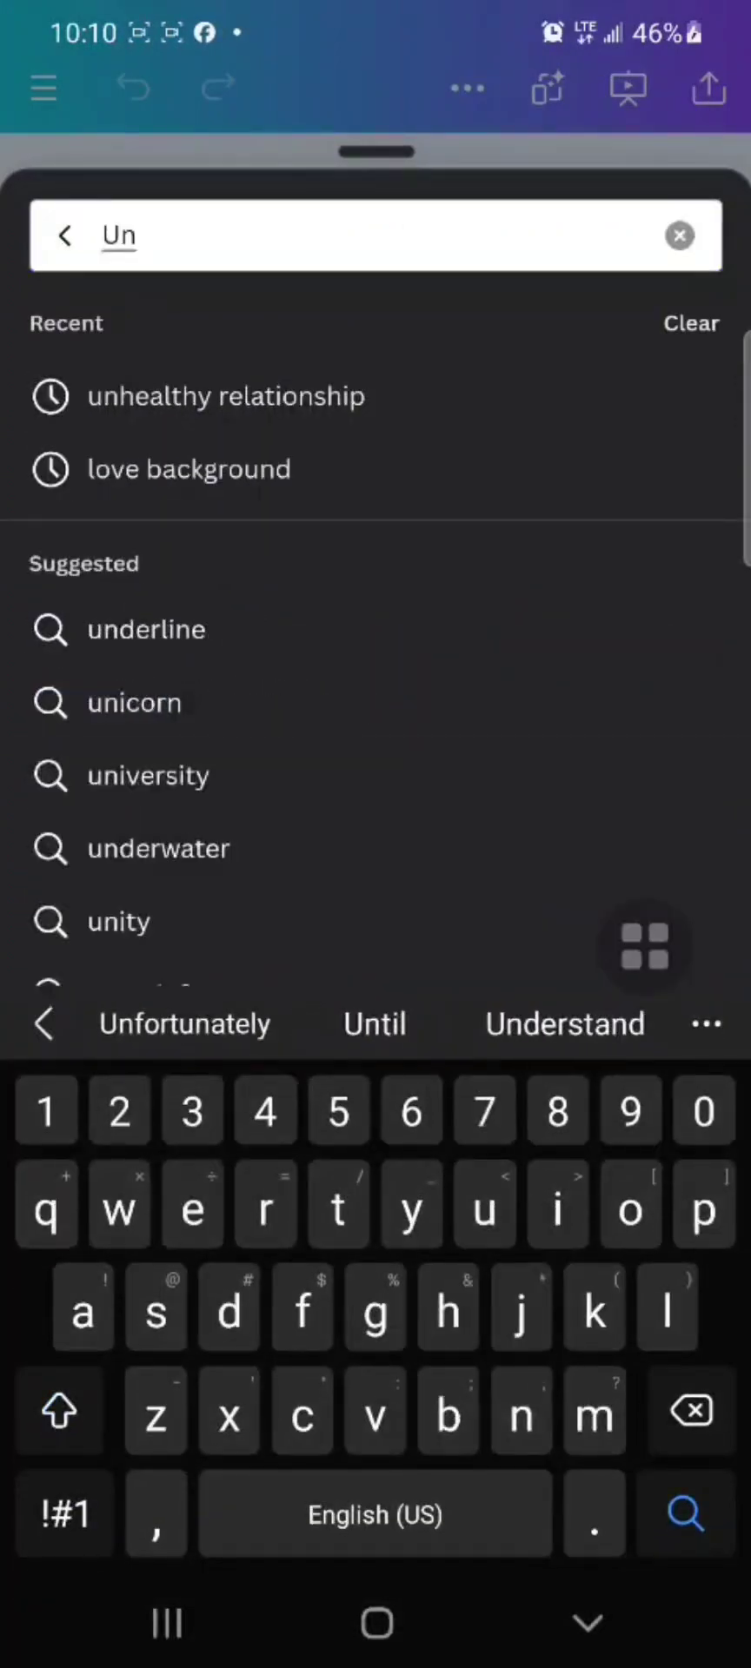
pyautogui.click(226, 396)
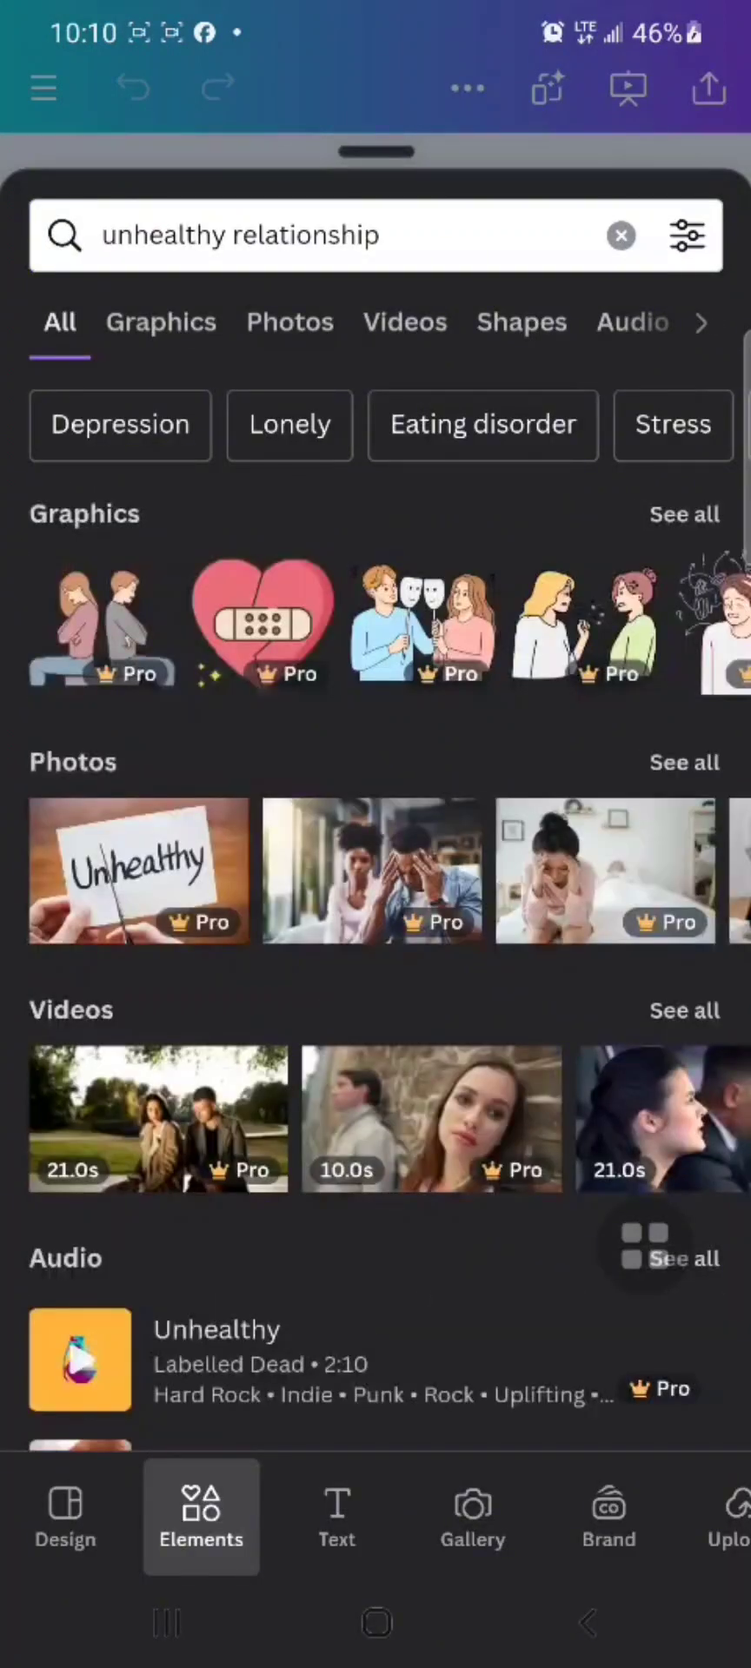
pyautogui.click(684, 1010)
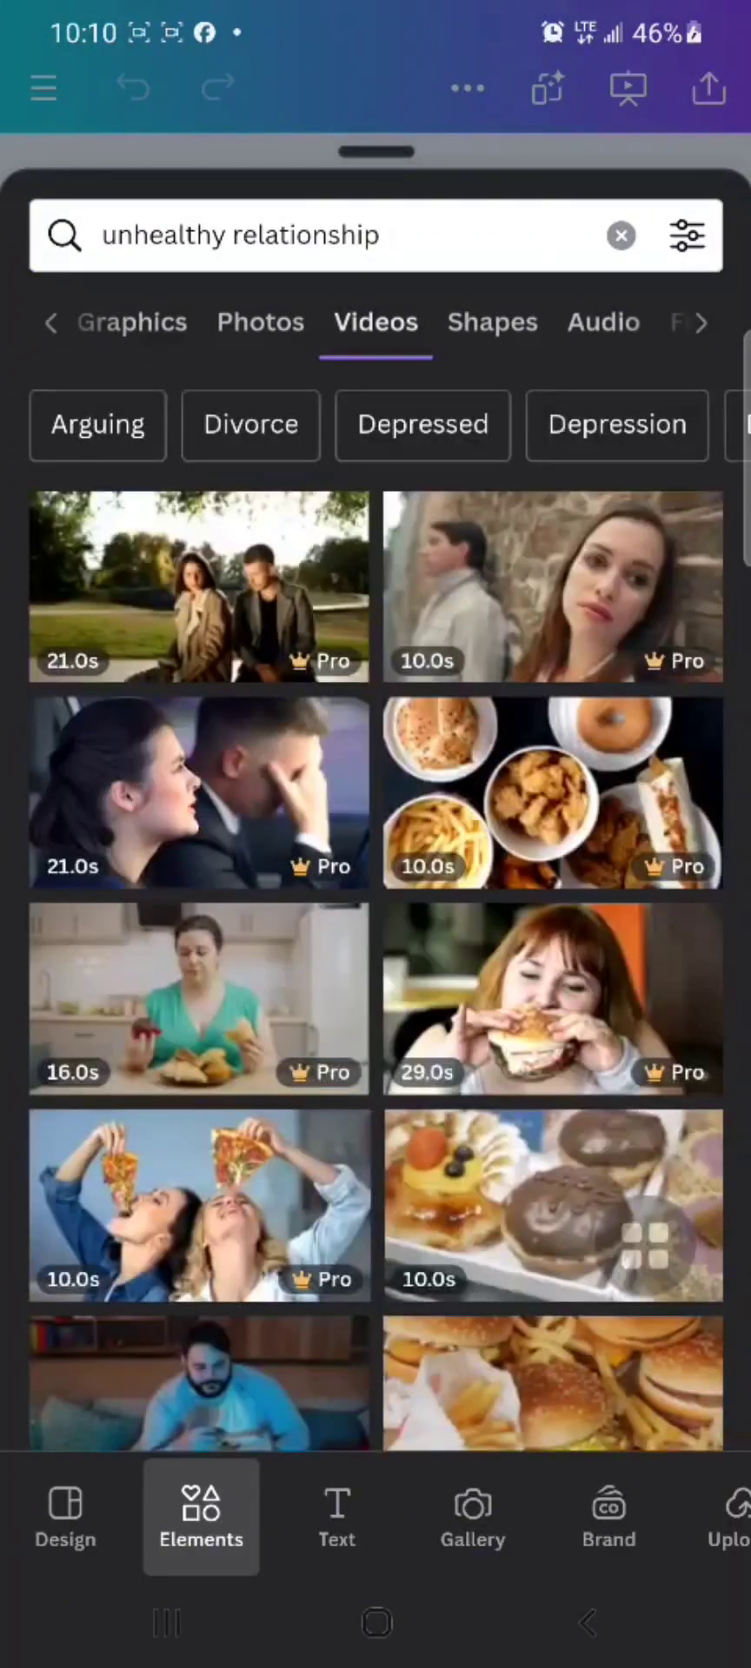
# Step: Add the sleeping-woman clip to page 2 and stretch it across the page width
pyautogui.scroll(-5, 376, 904)
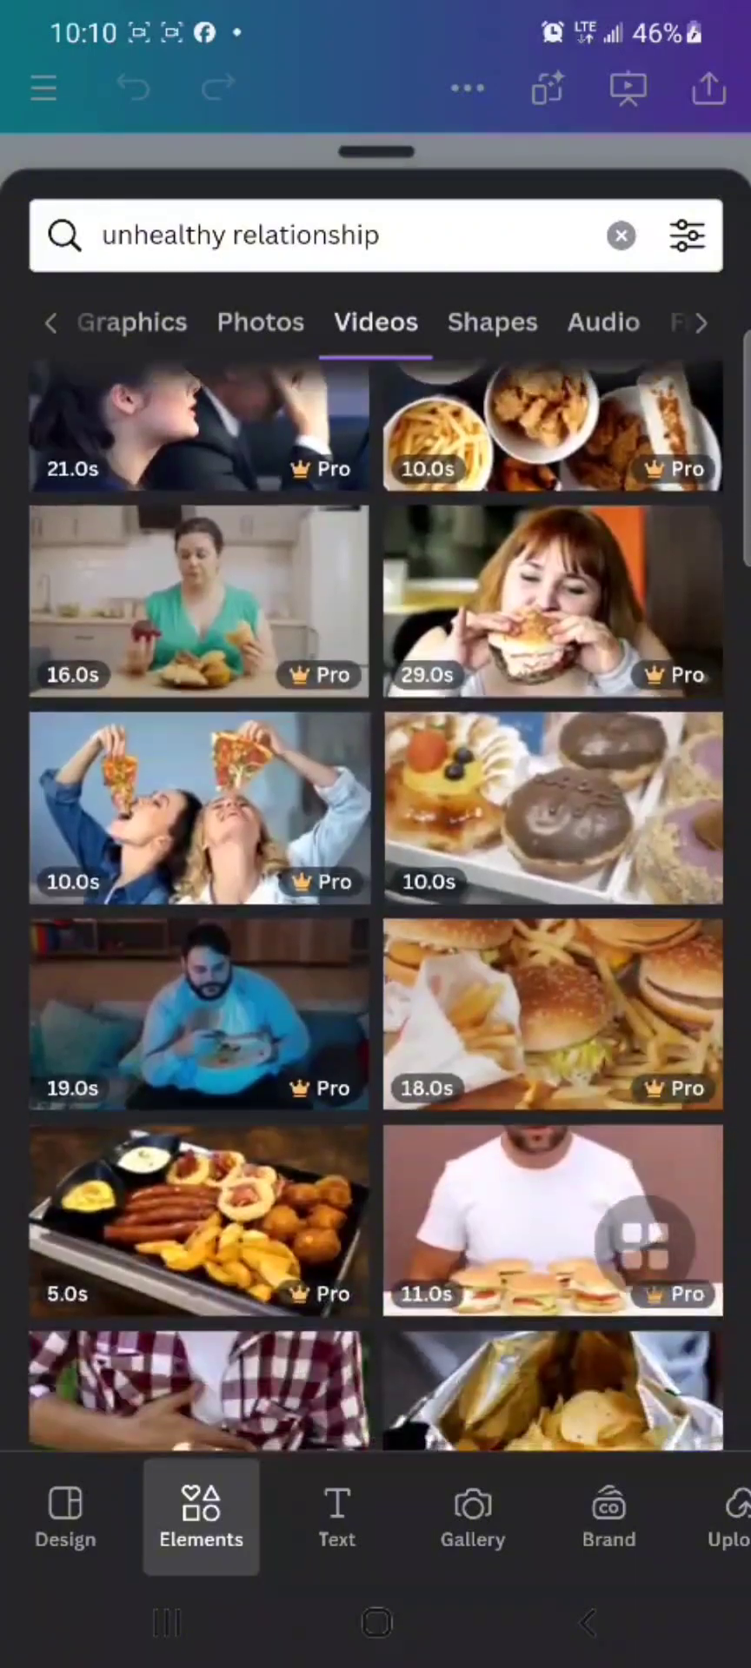
pyautogui.scroll(-10, 376, 903)
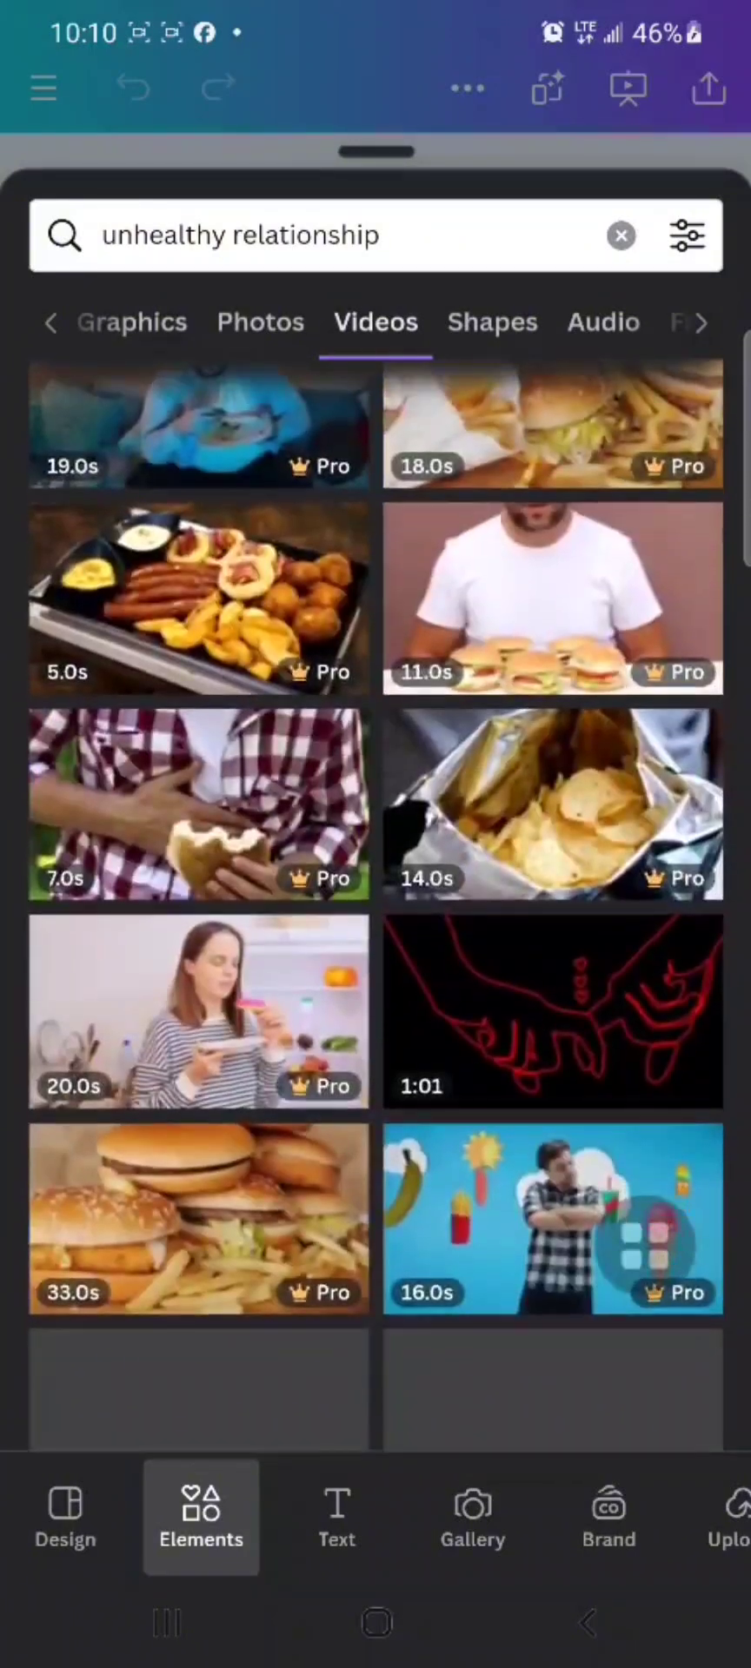
pyautogui.scroll(-5, 376, 904)
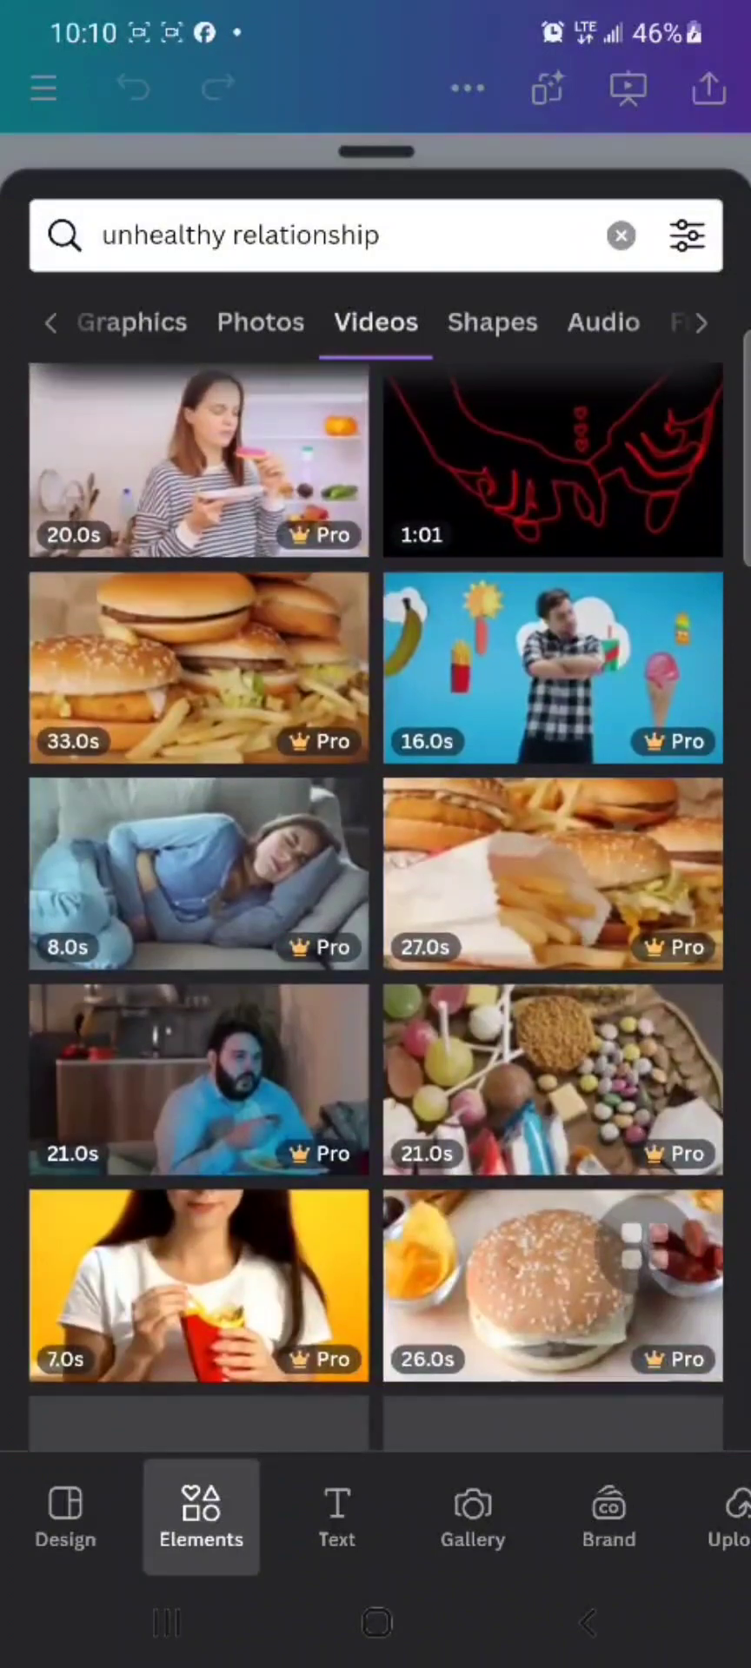
pyautogui.scroll(-1, 377, 903)
pyautogui.click(199, 893)
pyautogui.moveTo(376, 700); pyautogui.dragTo(487, 734)
pyautogui.moveTo(208, 580); pyautogui.dragTo(108, 521)
pyautogui.moveTo(417, 712); pyautogui.dragTo(324, 704)
pyautogui.moveTo(669, 517); pyautogui.dragTo(708, 494)
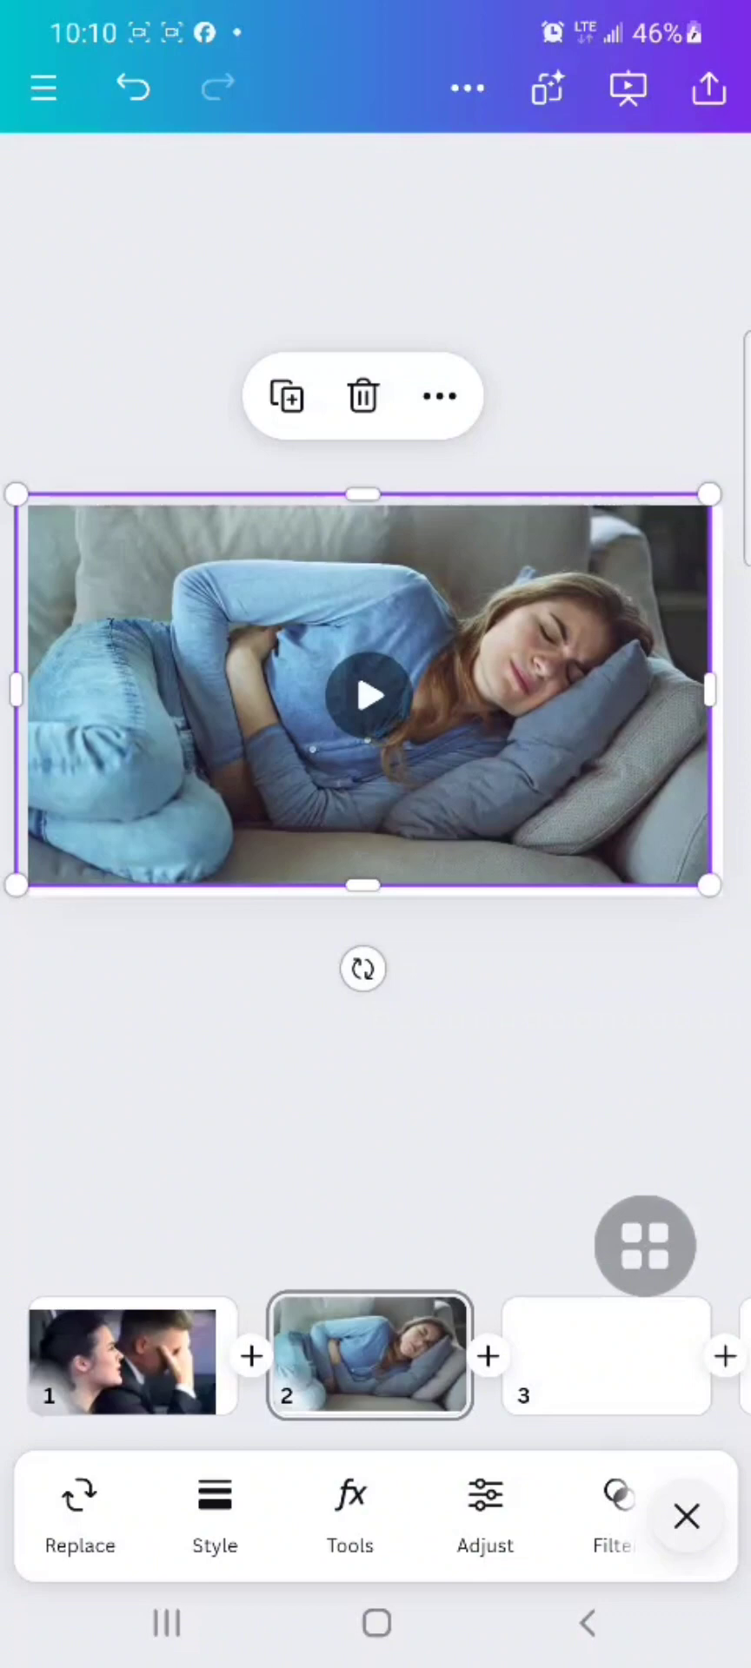
# Step: Delete the extra blank pages so the arguing-couple clip sits on page 4 after blank page 3
pyautogui.hscroll(10, 375, 1355)
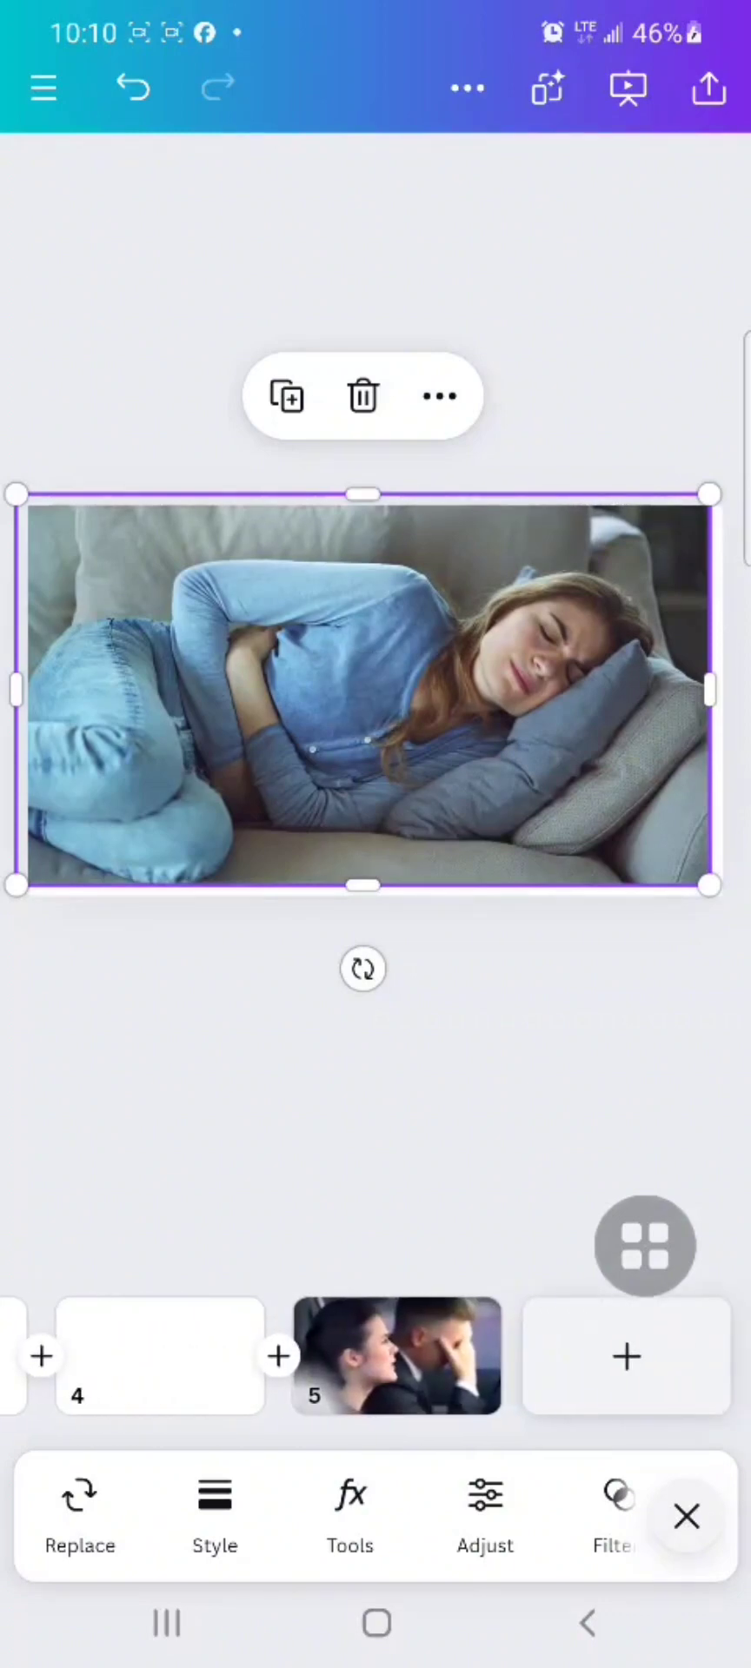
pyautogui.click(360, 345)
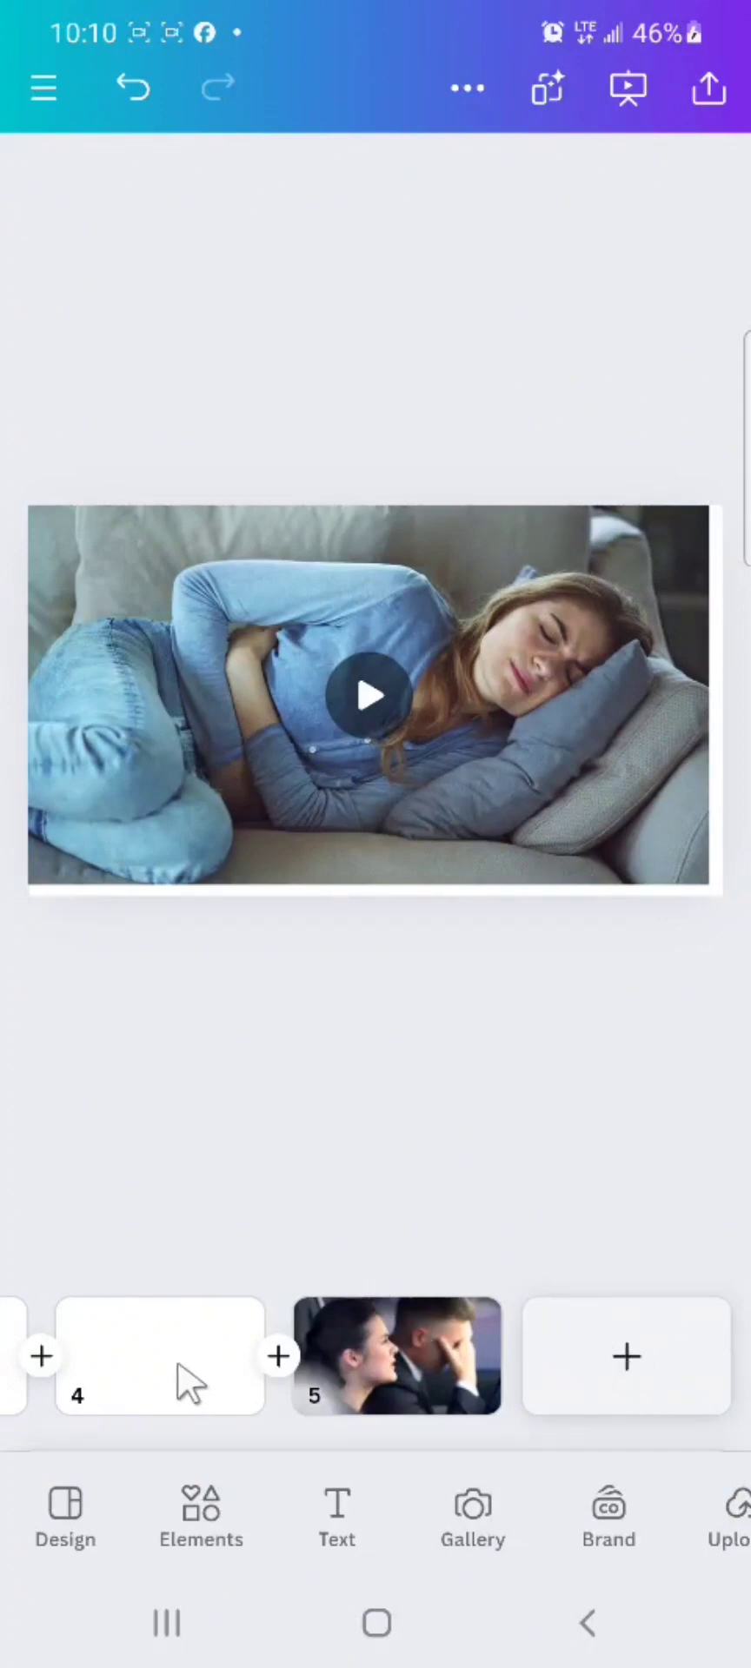
pyautogui.click(185, 1381)
pyautogui.hotkey('ctrl', 'Return')
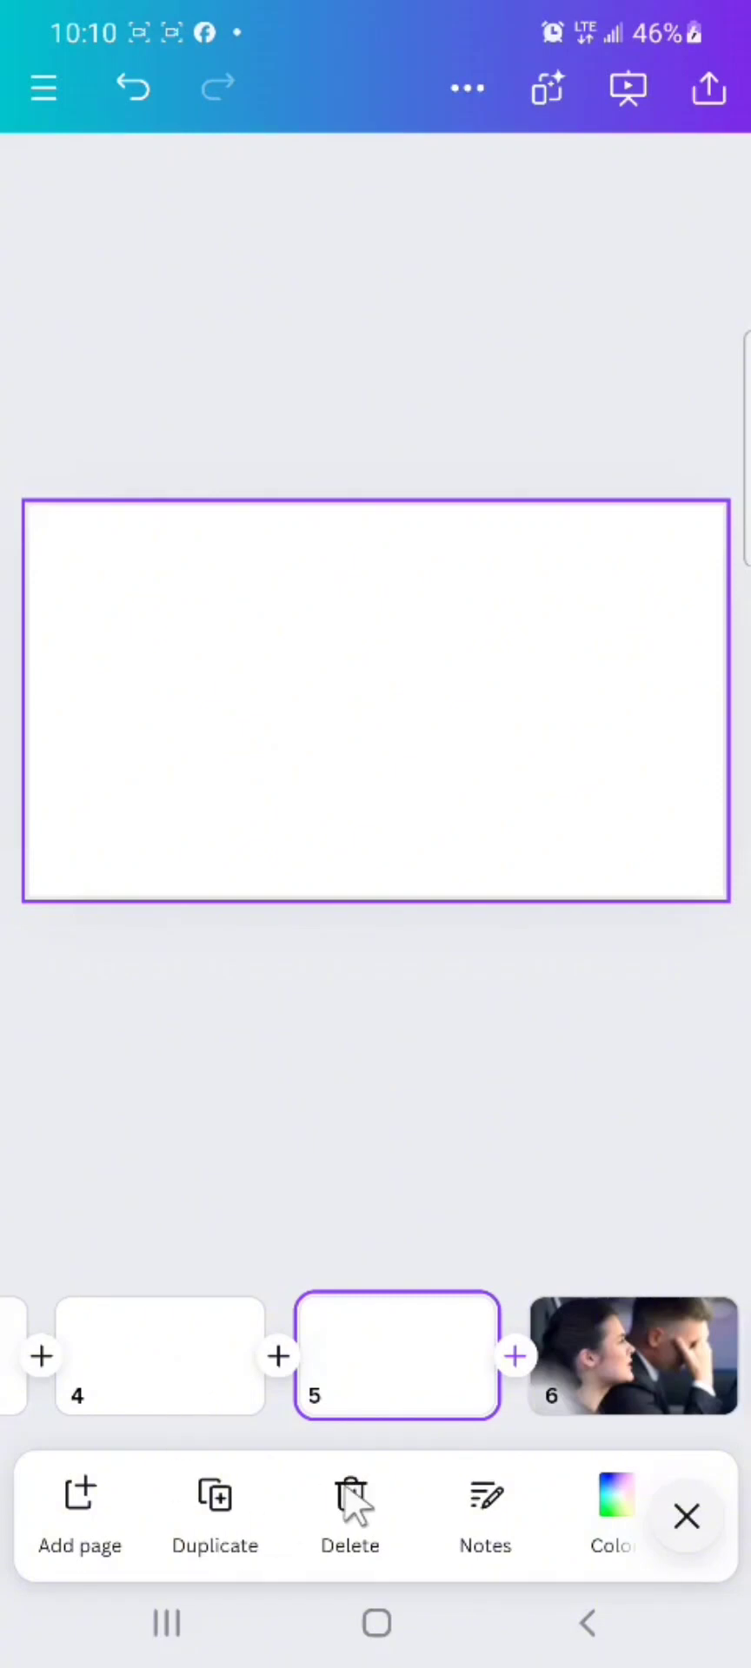
pyautogui.click(334, 1503)
pyautogui.click(157, 1367)
pyautogui.click(342, 1507)
pyautogui.click(342, 1507)
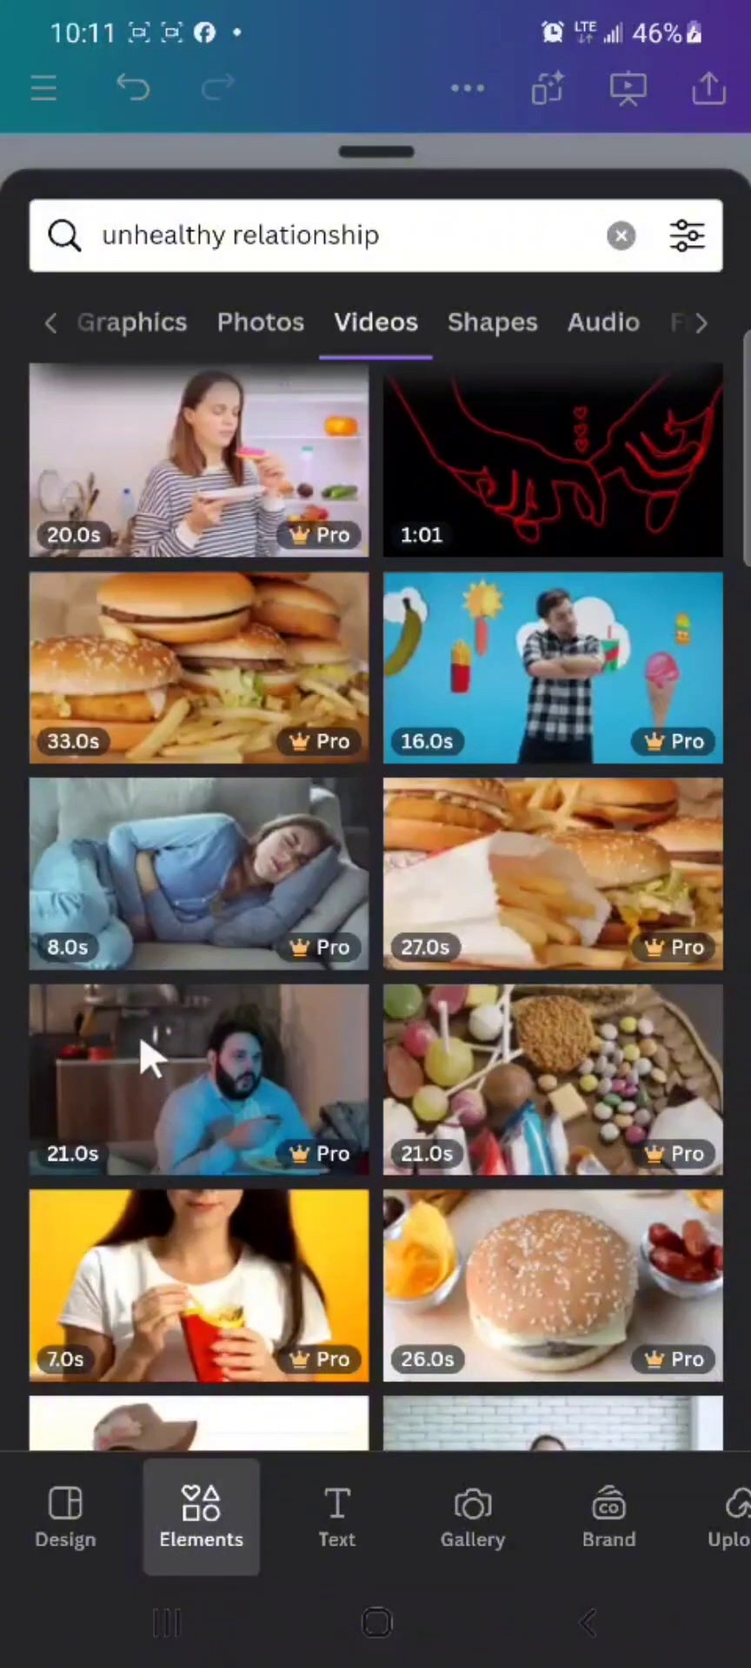
# Step: Add the 21.0s clip of a bearded man eating on a sofa to page 3
pyautogui.click(143, 1055)
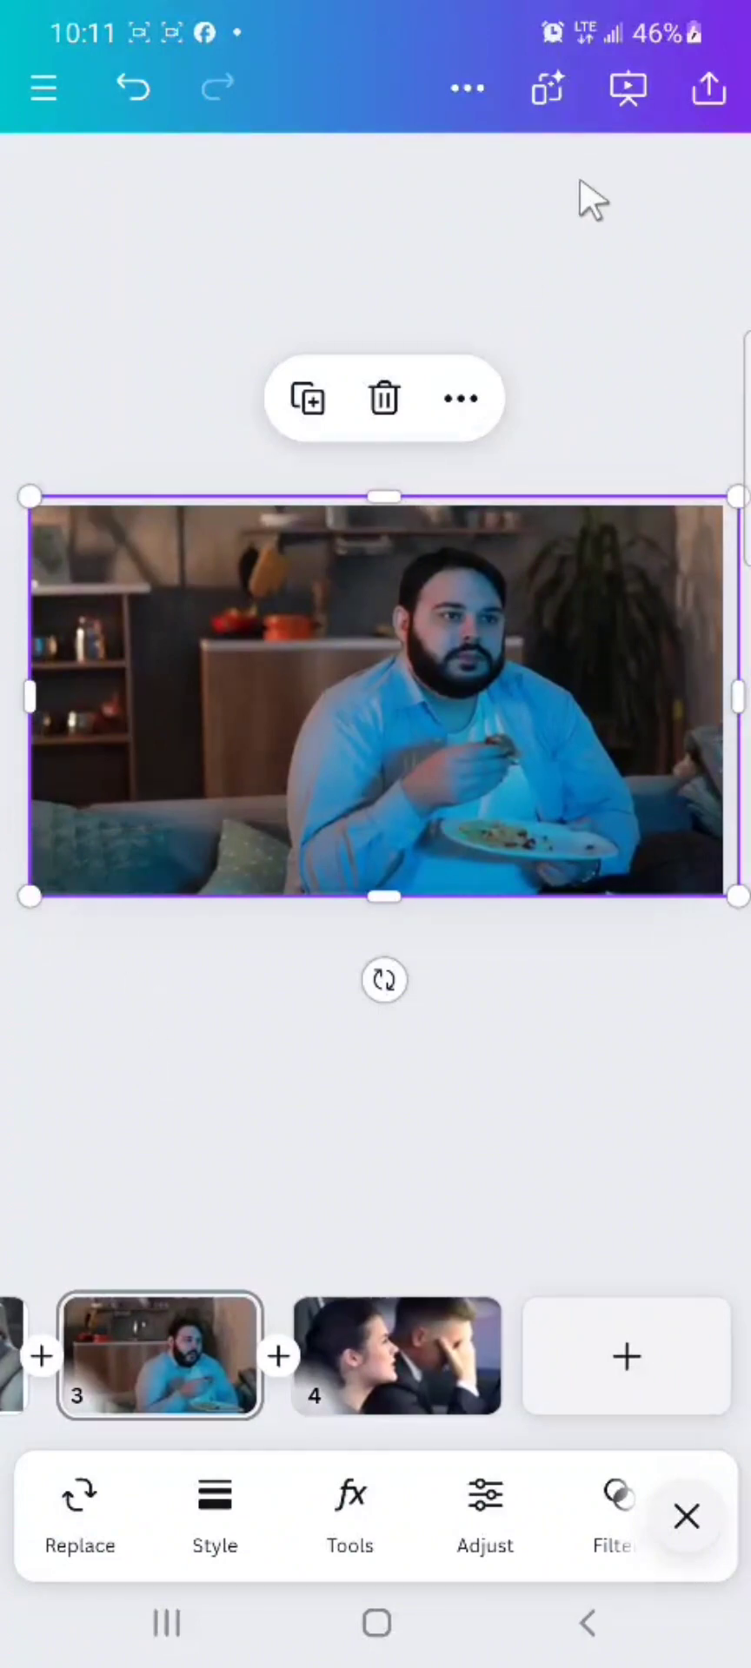
# Step: Download the design as an MP4 video instead of PDF Standard
pyautogui.click(705, 83)
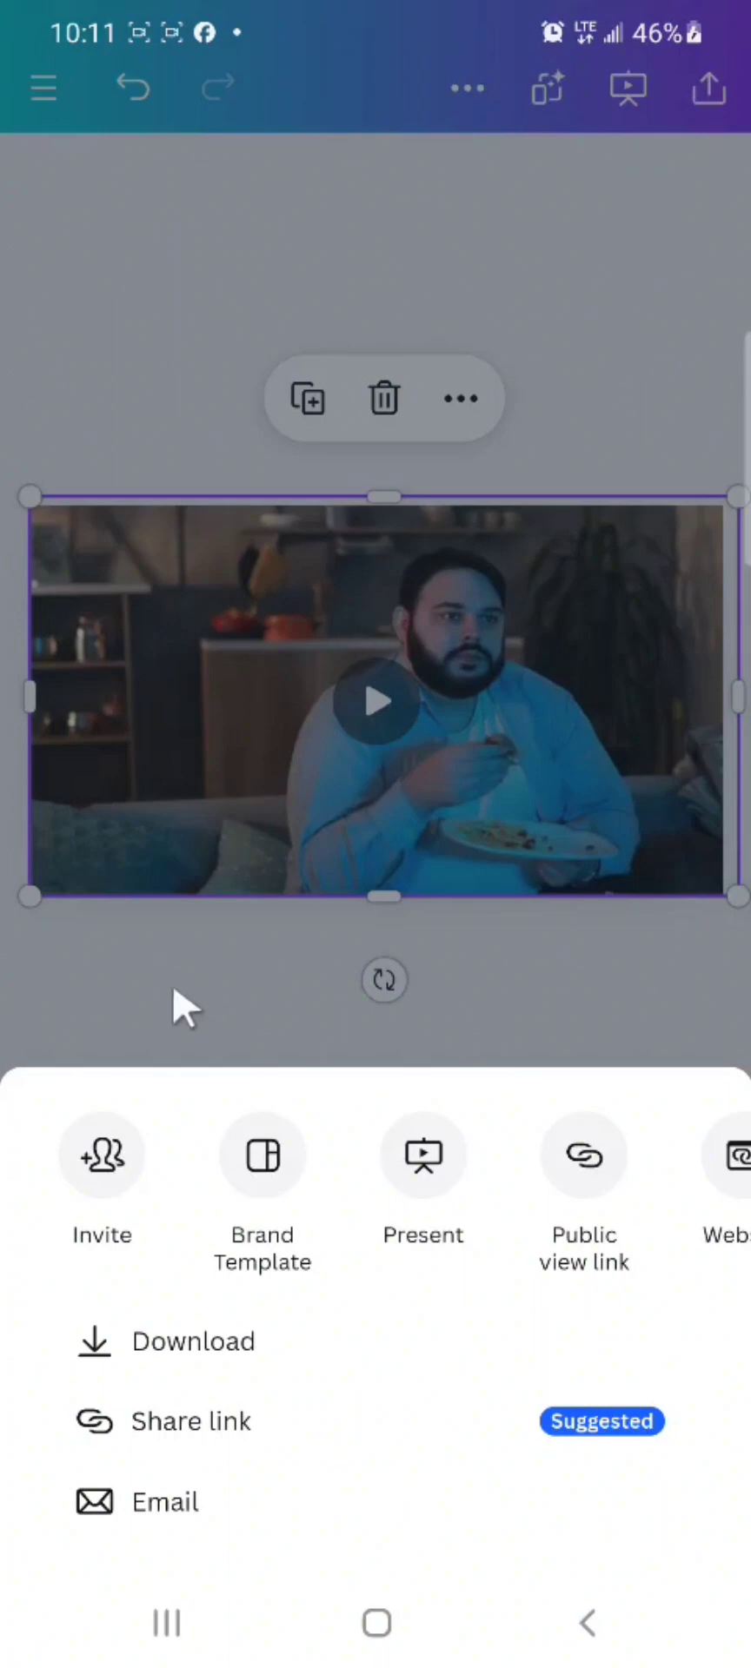
pyautogui.click(165, 1340)
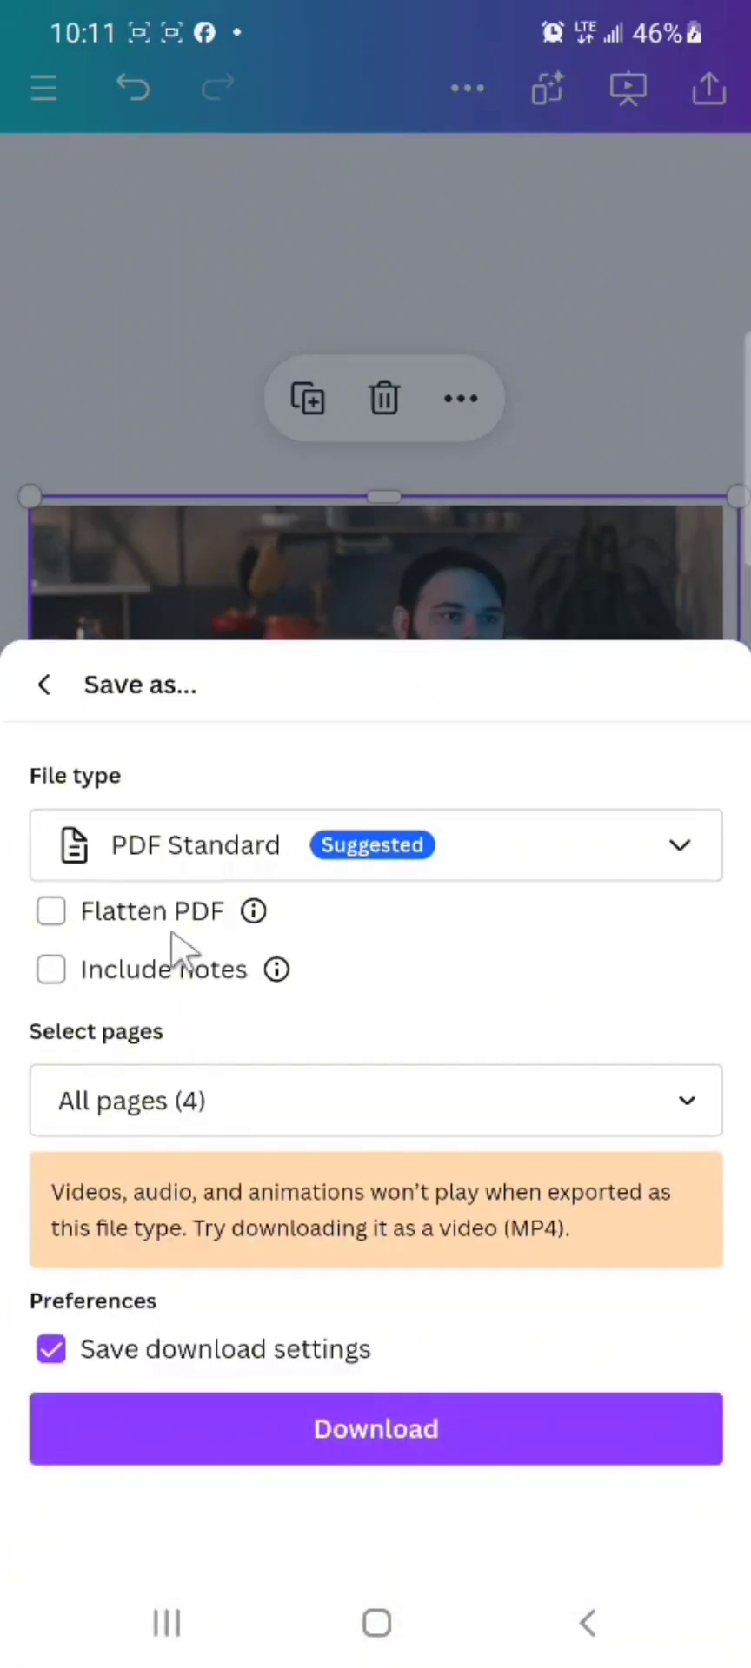
pyautogui.click(209, 853)
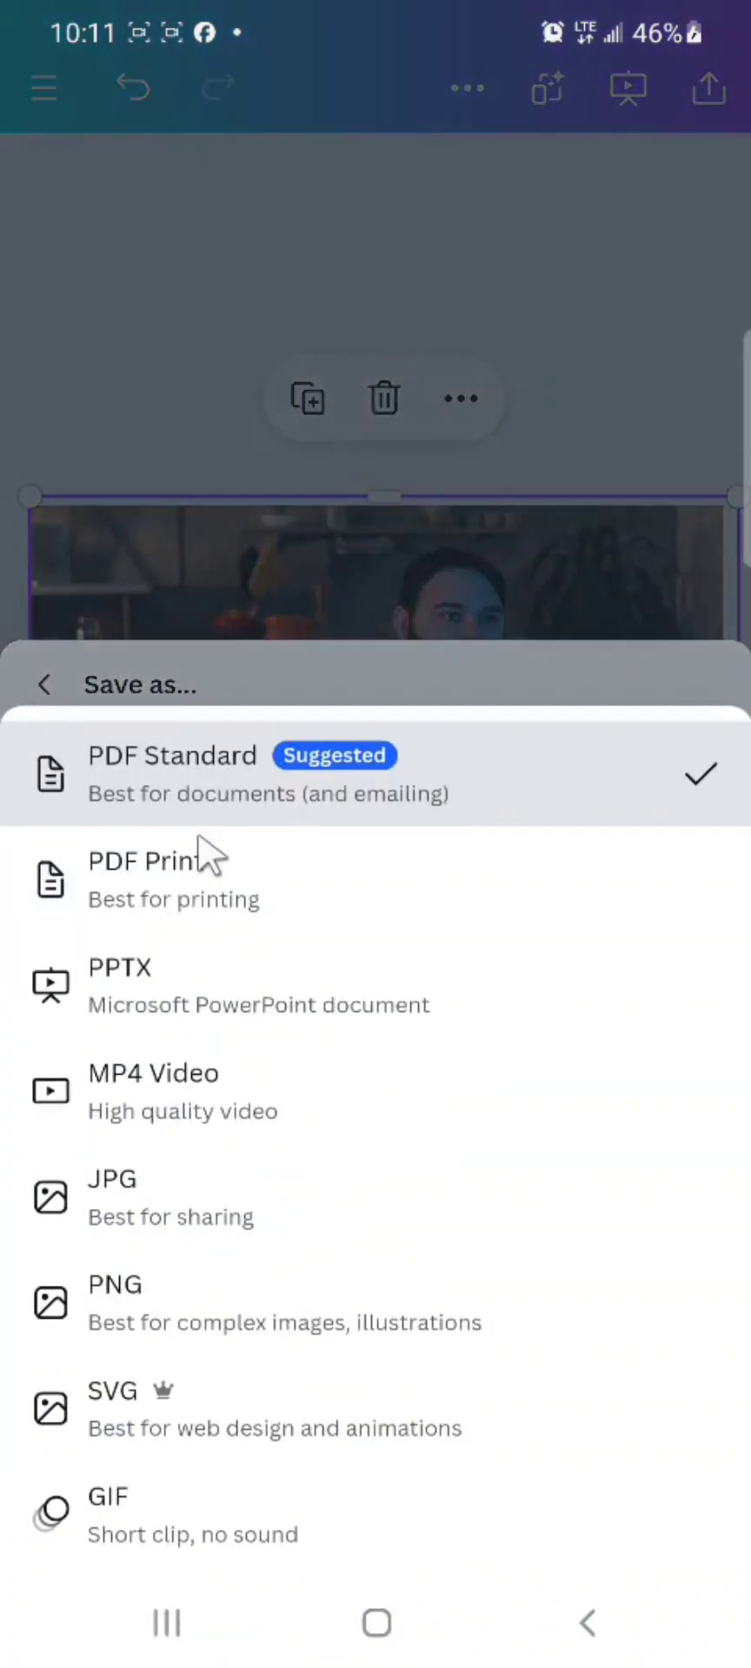
pyautogui.click(109, 1120)
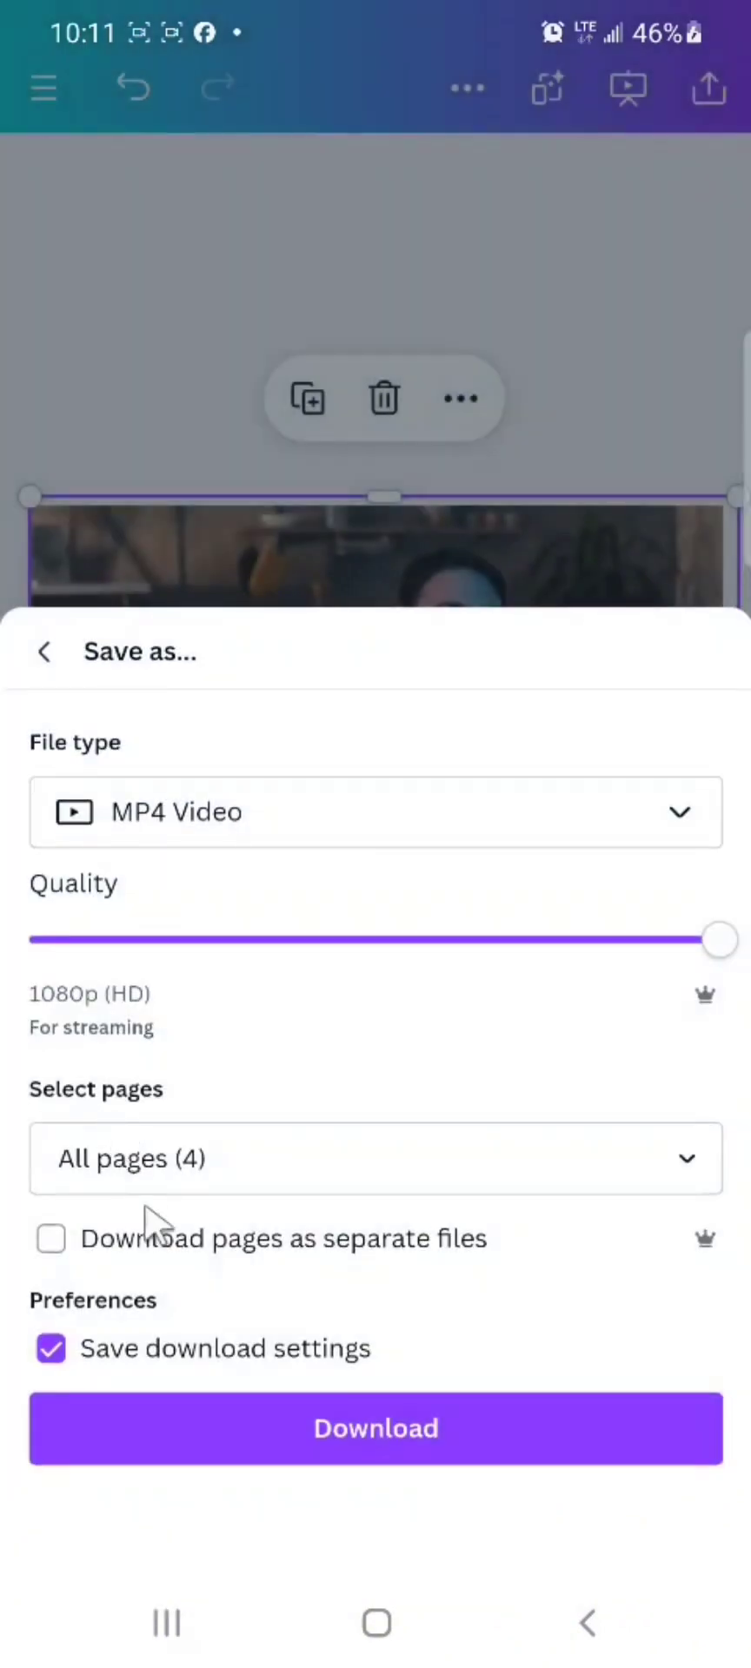
pyautogui.click(431, 1431)
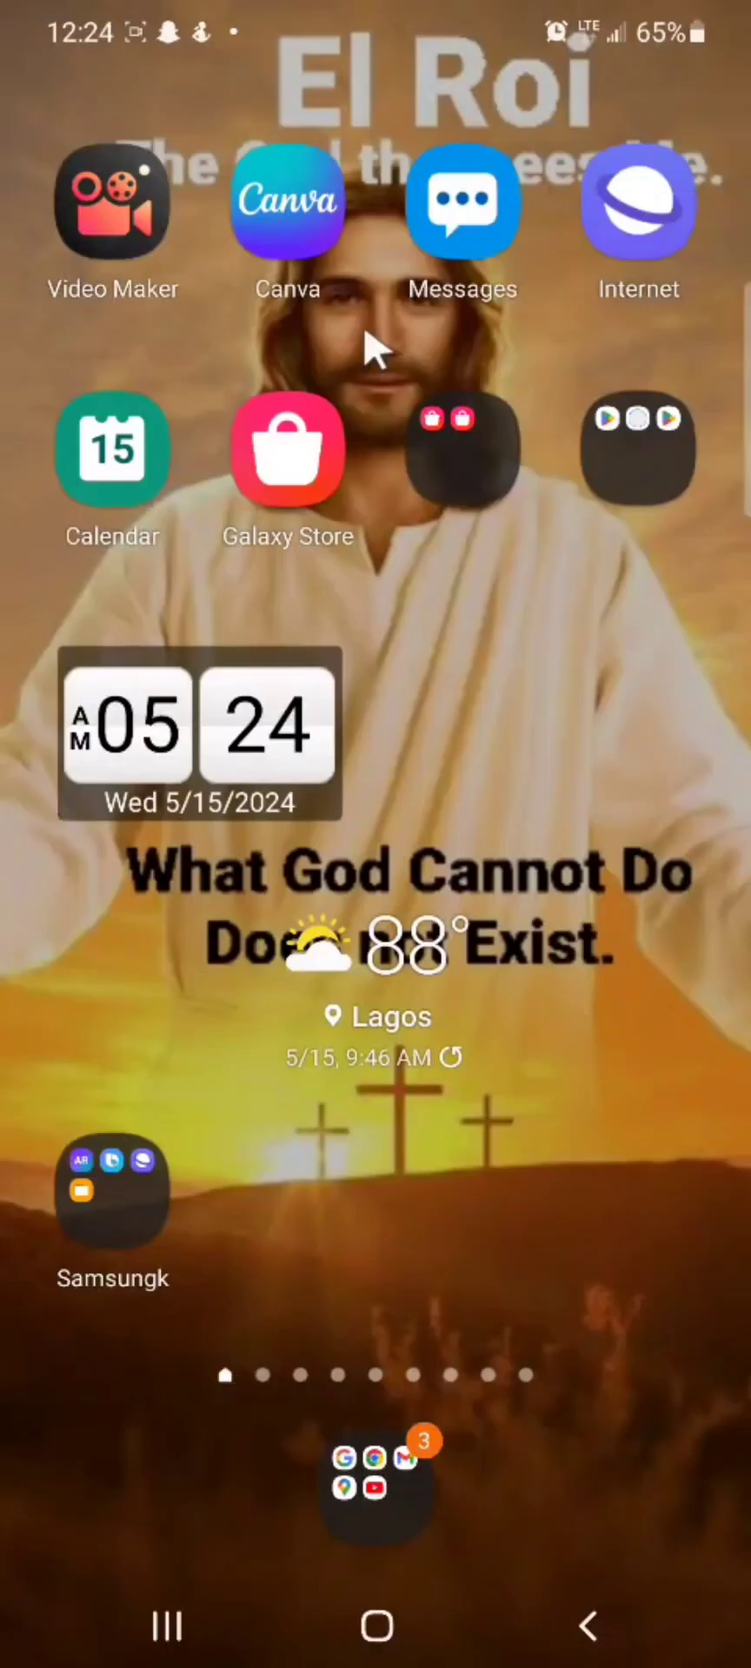
# Step: Play the newest 7:29 video from the phone gallery's Videos album
pyautogui.moveTo(376, 1216); pyautogui.dragTo(376, 608)
pyautogui.click(97, 829)
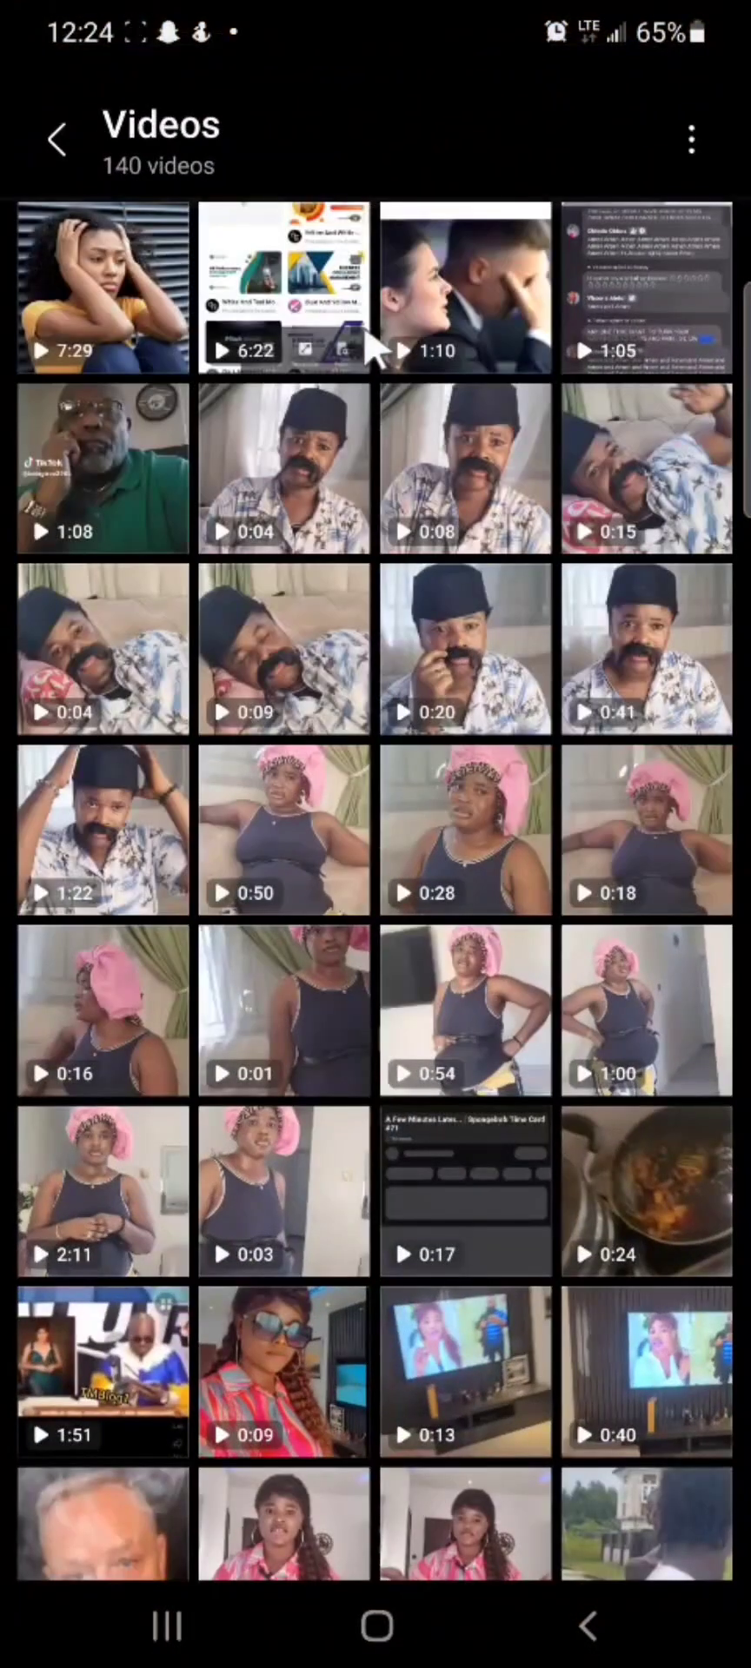
pyautogui.click(102, 286)
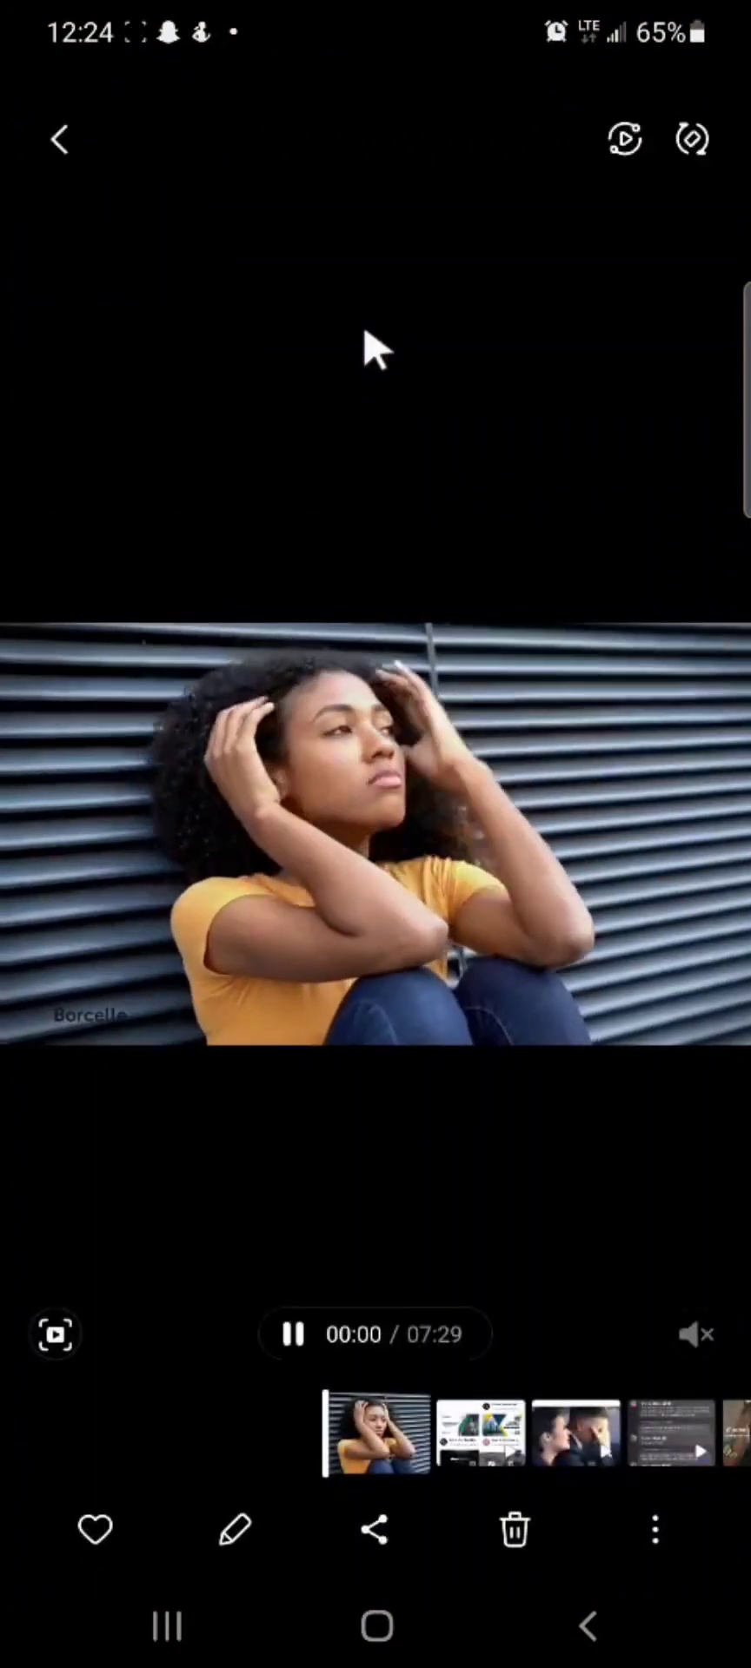
# Step: Close the video player and launch CapCut from the home-screen search for 'c'
pyautogui.press('Escape')
pyautogui.press('Home')
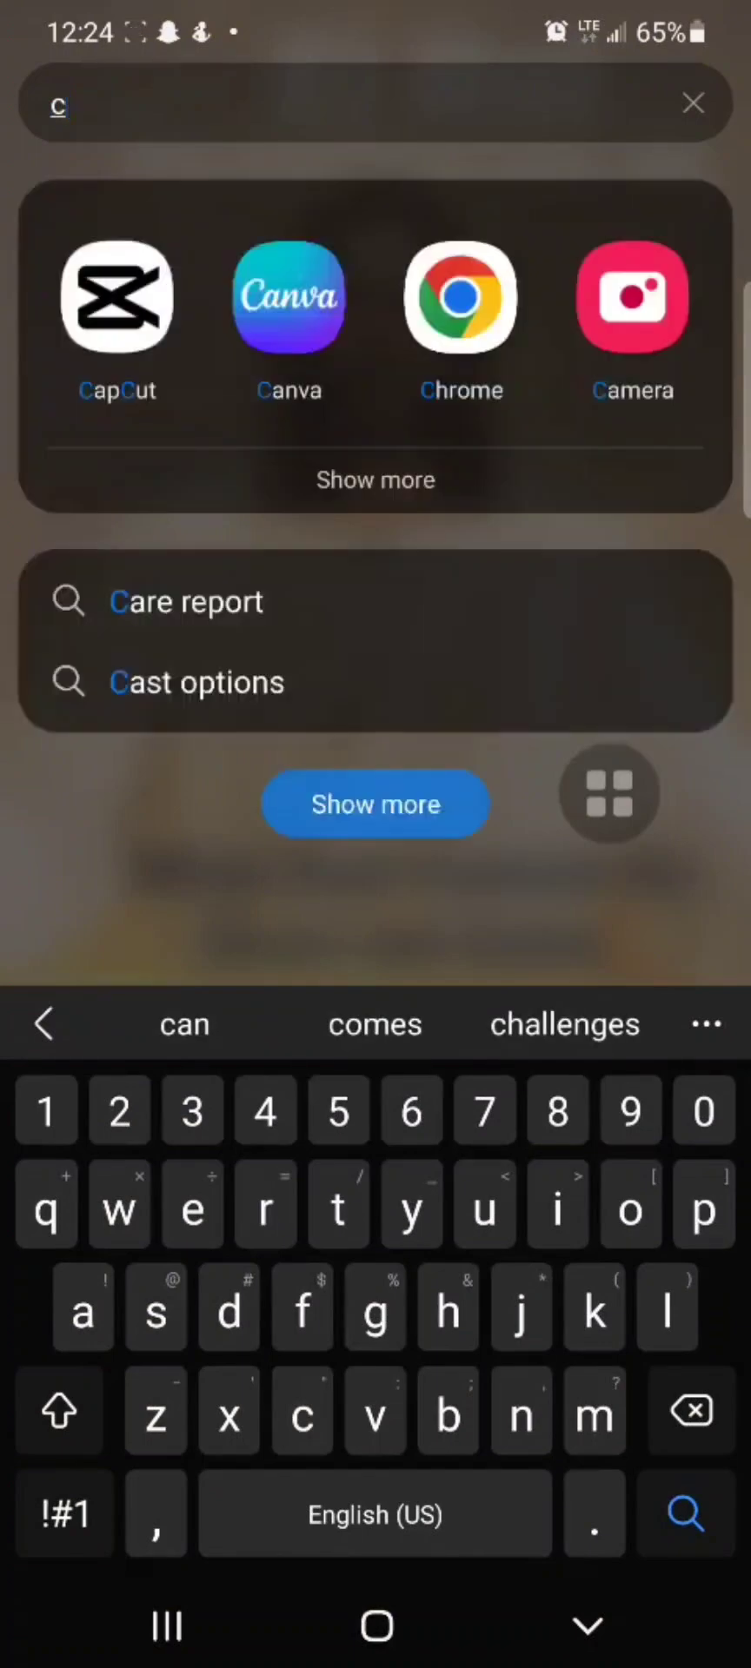
pyautogui.press('Escape')
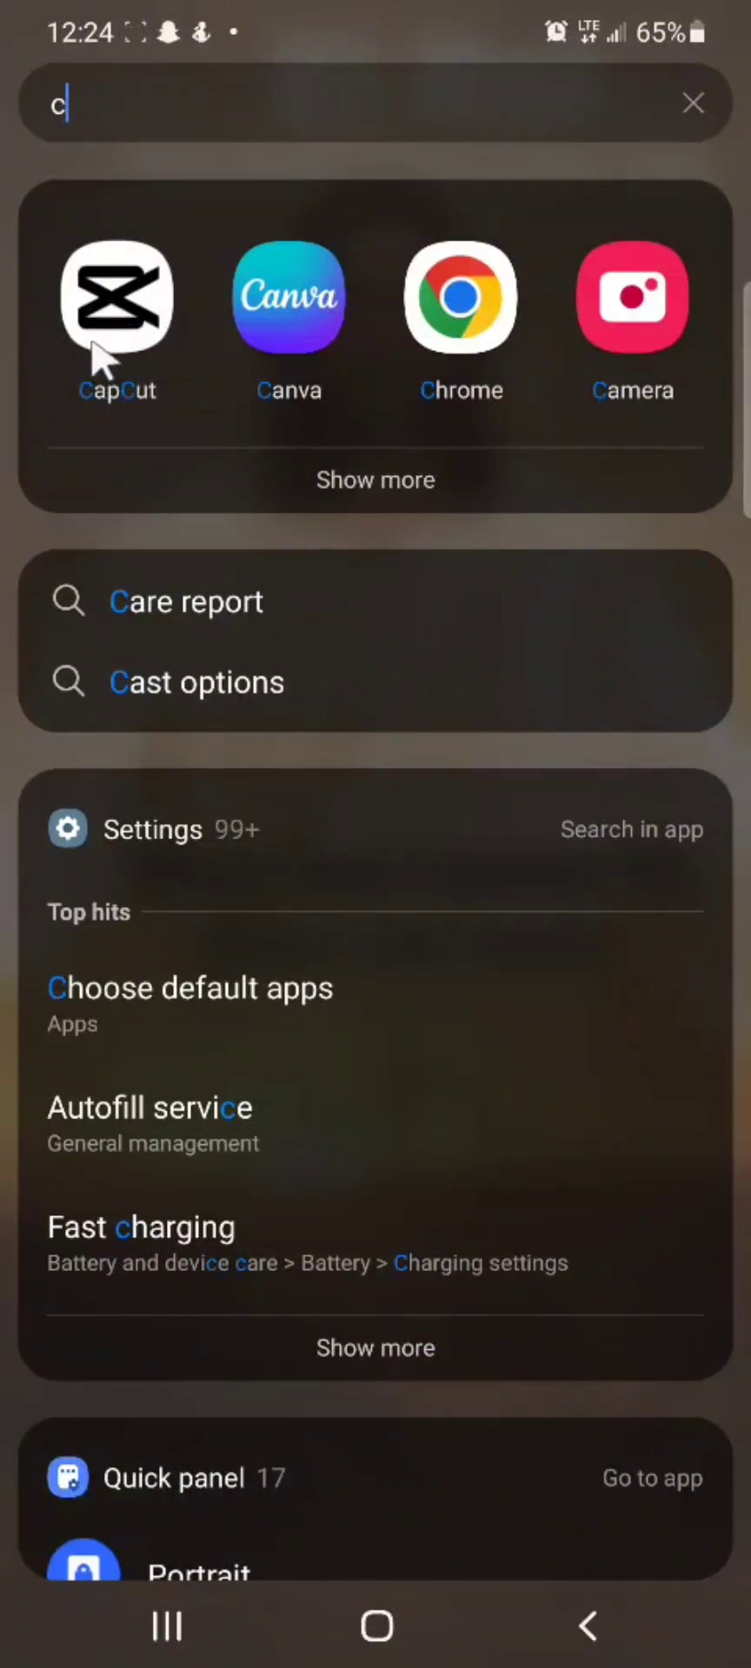
pyautogui.click(98, 347)
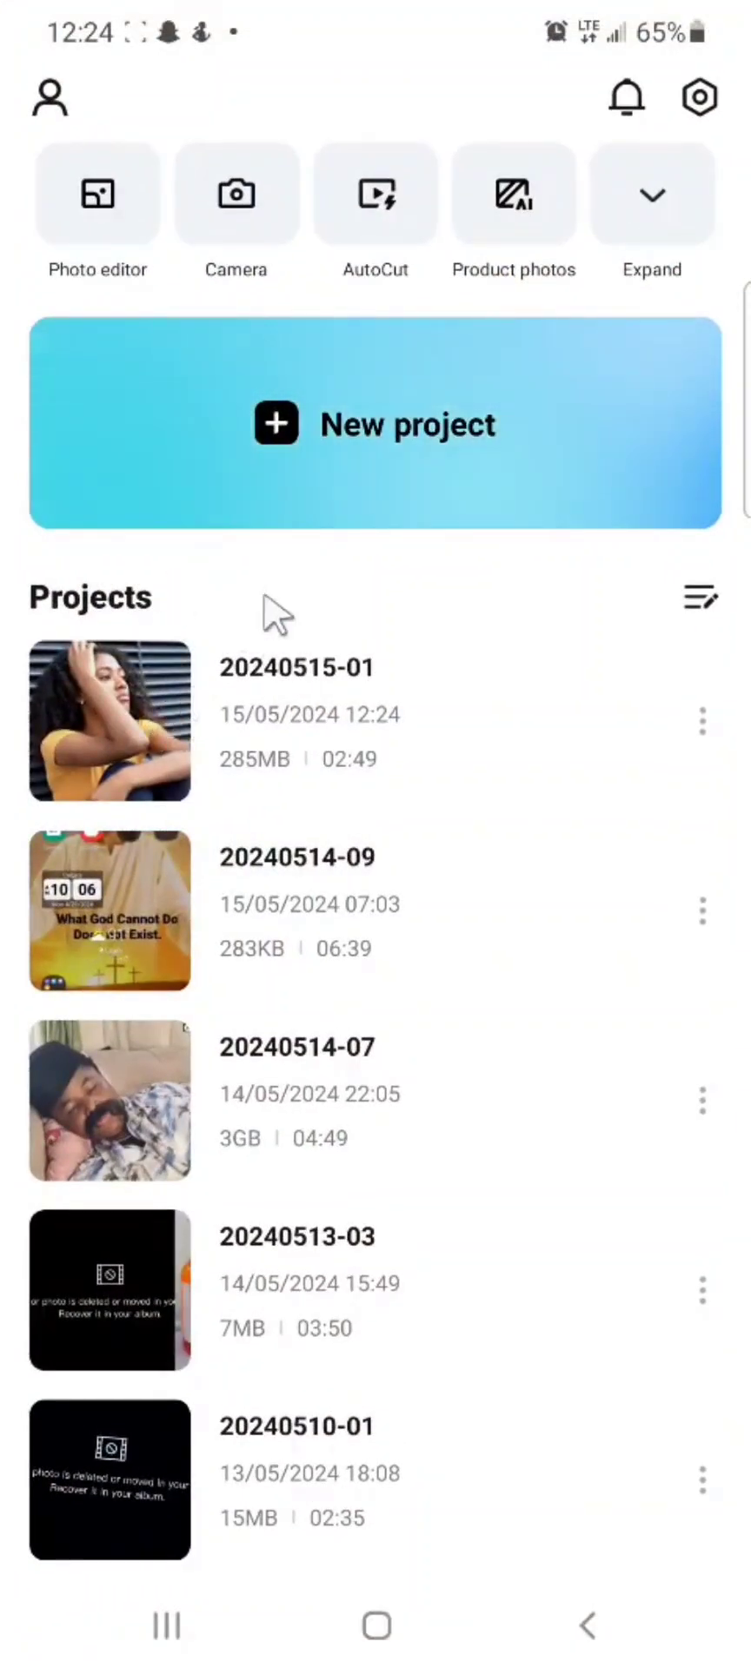
# Step: Start a new CapCut project with the downloaded 1:12 car-scene video
pyautogui.click(395, 456)
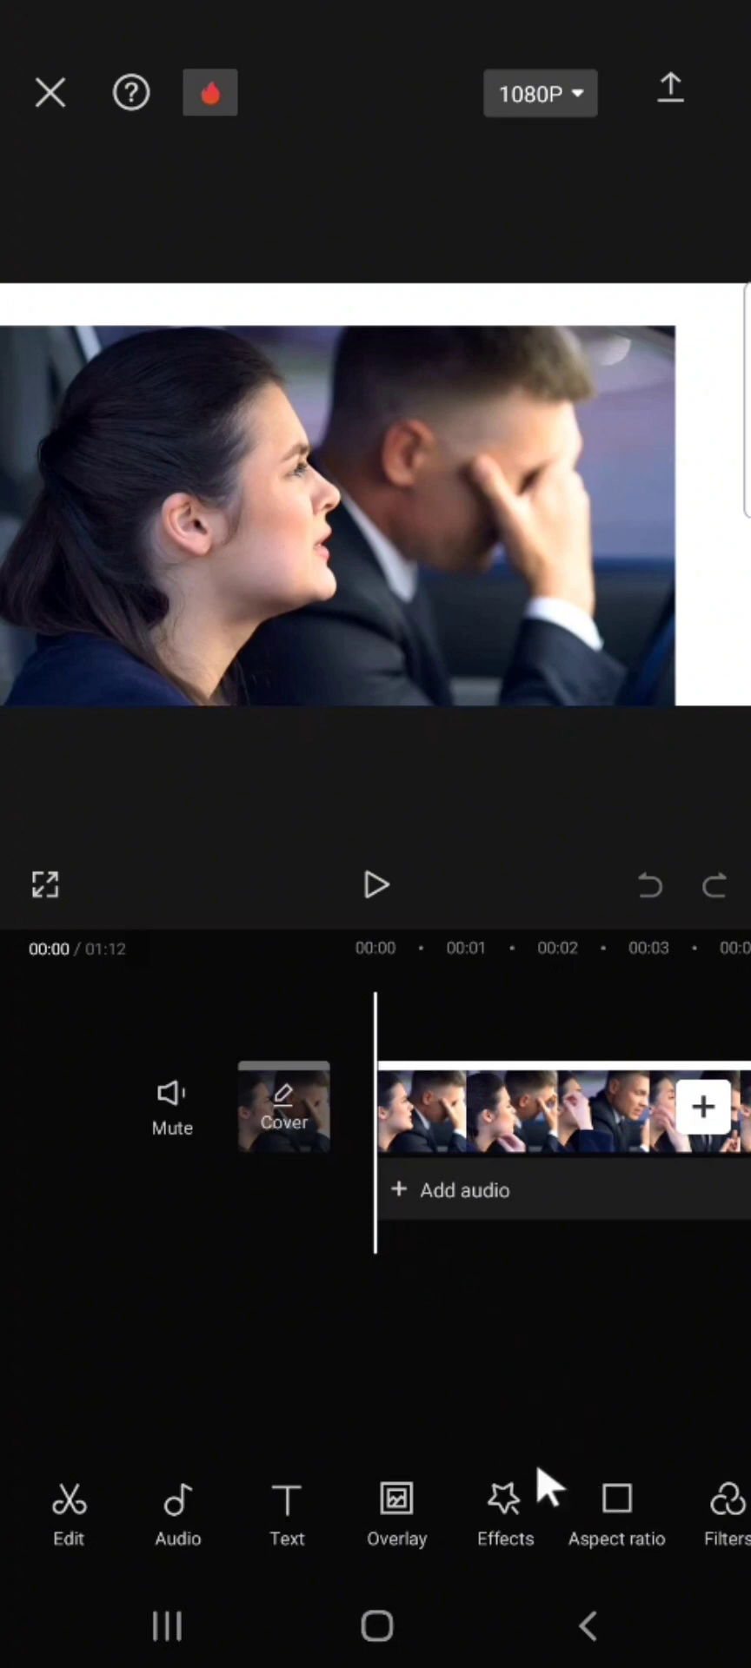
# Step: Browse the editor toolbar, then bring up Add audio beneath the car-scene clip
pyautogui.hscroll(1, 289, 1568)
pyautogui.hscroll(4, 286, 1559)
pyautogui.hscroll(-4, 287, 1558)
pyautogui.hscroll(4, 157, 1503)
pyautogui.hscroll(-4, 156, 1503)
pyautogui.hscroll(4, 155, 1507)
pyautogui.hscroll(-4, 155, 1511)
pyautogui.click(435, 1183)
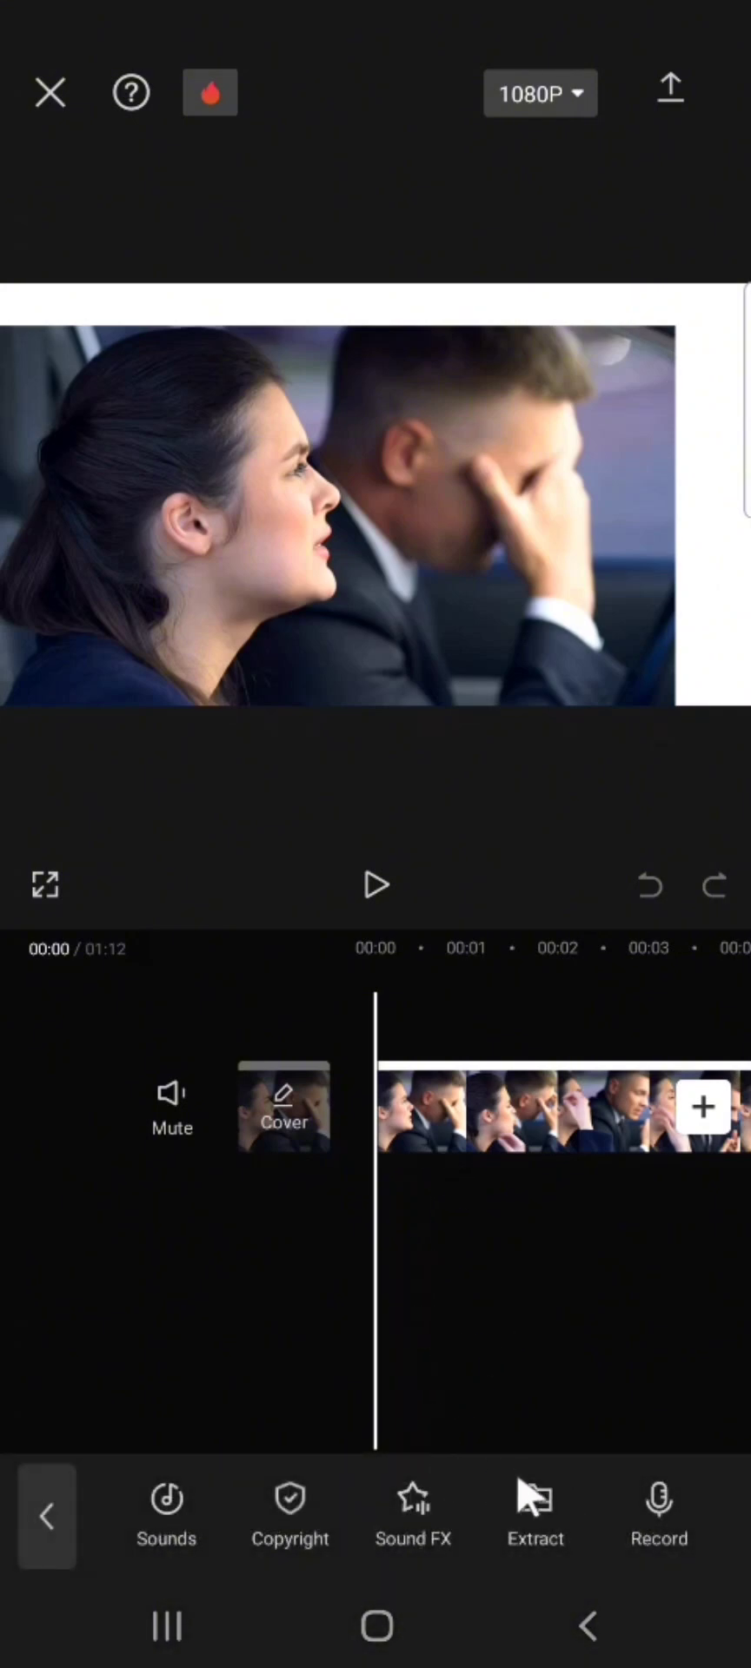
pyautogui.click(380, 1500)
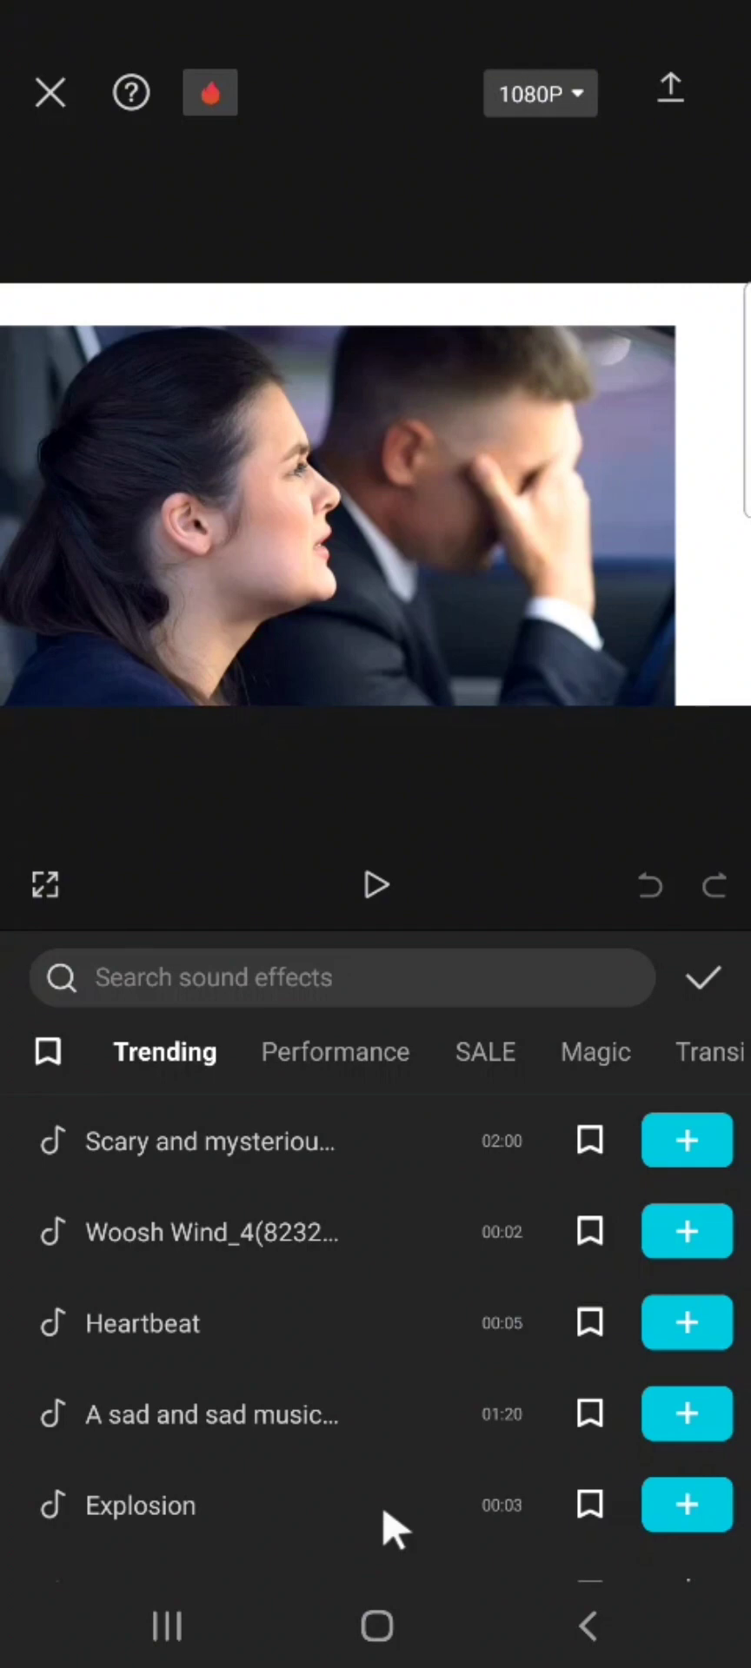
pyautogui.rightClick(381, 1499)
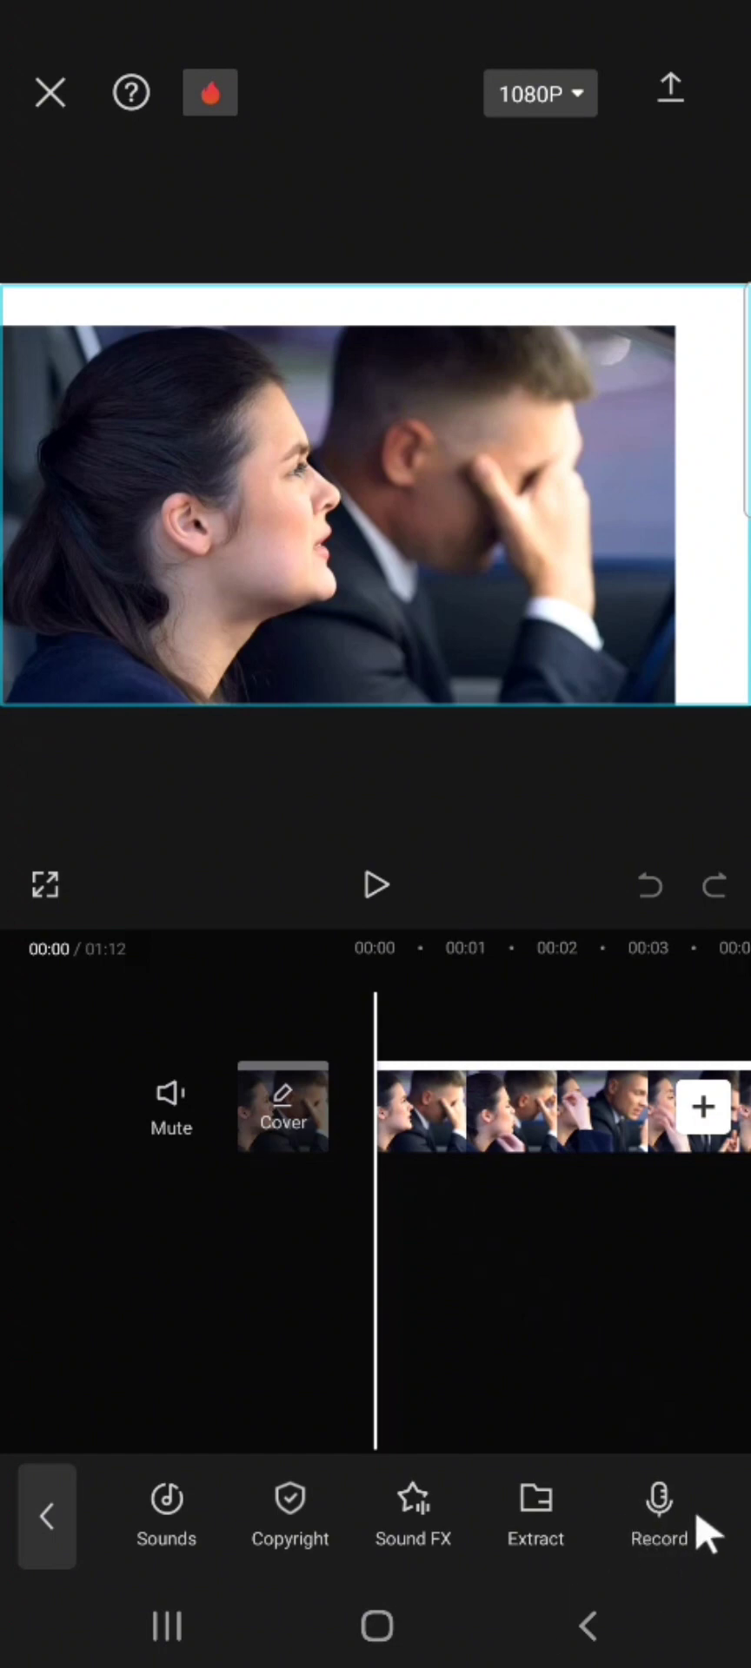
# Step: Record a 20-second voiceover and keep it as Voiceover 1 starting at 00:00
pyautogui.click(632, 1504)
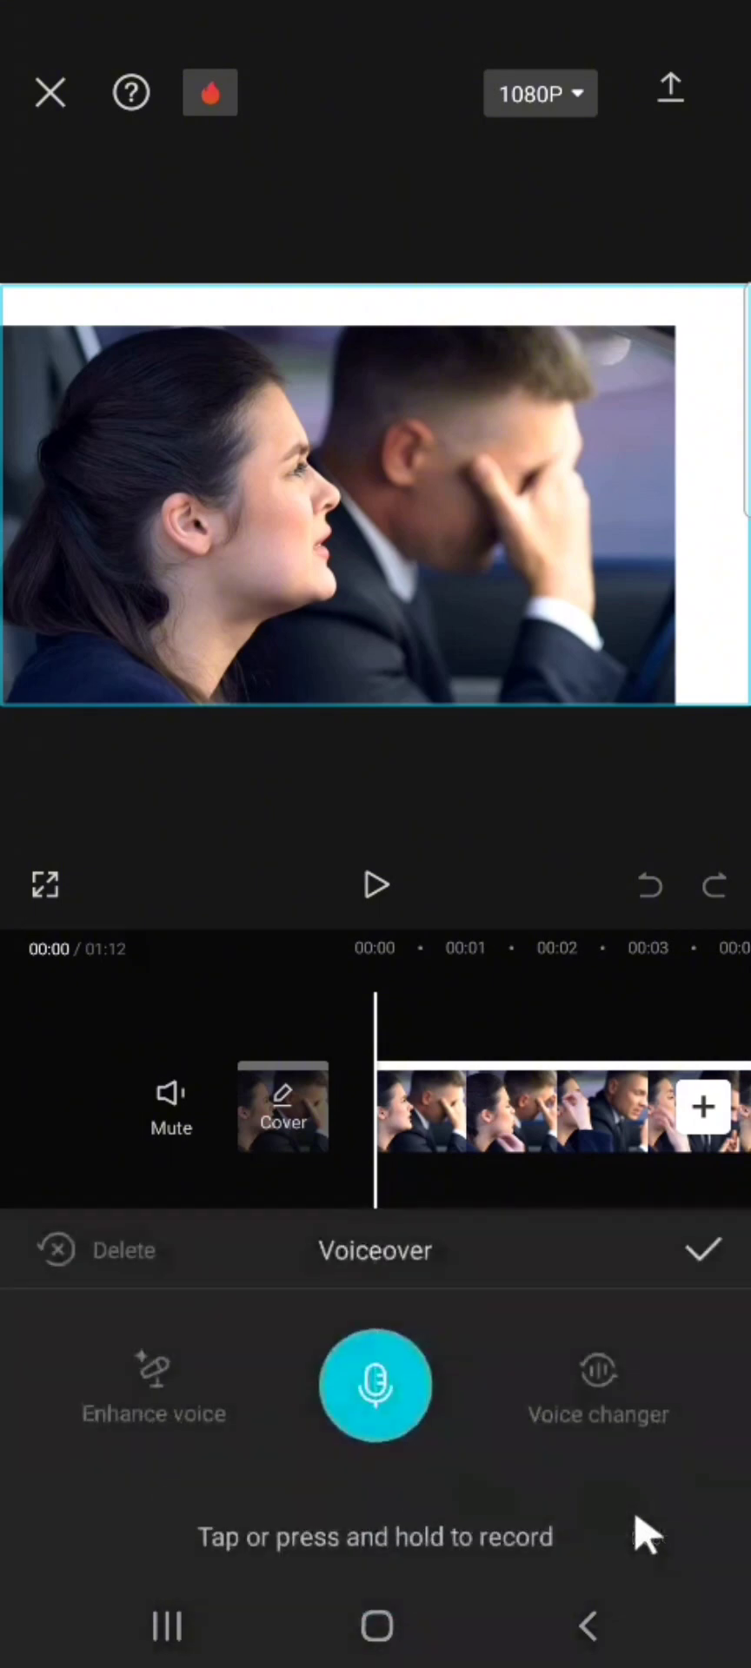
pyautogui.click(353, 1390)
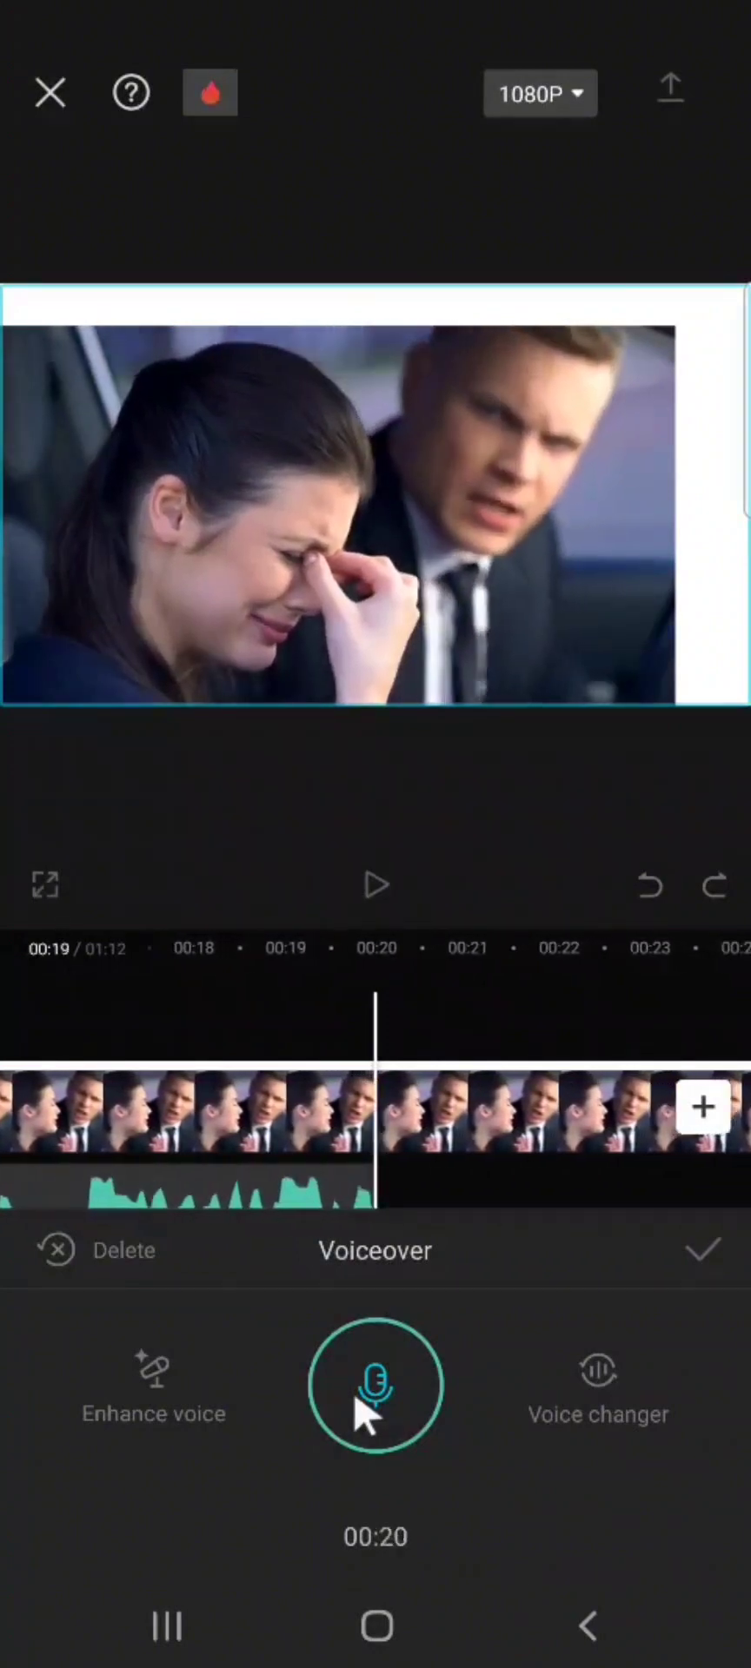
pyautogui.click(352, 1386)
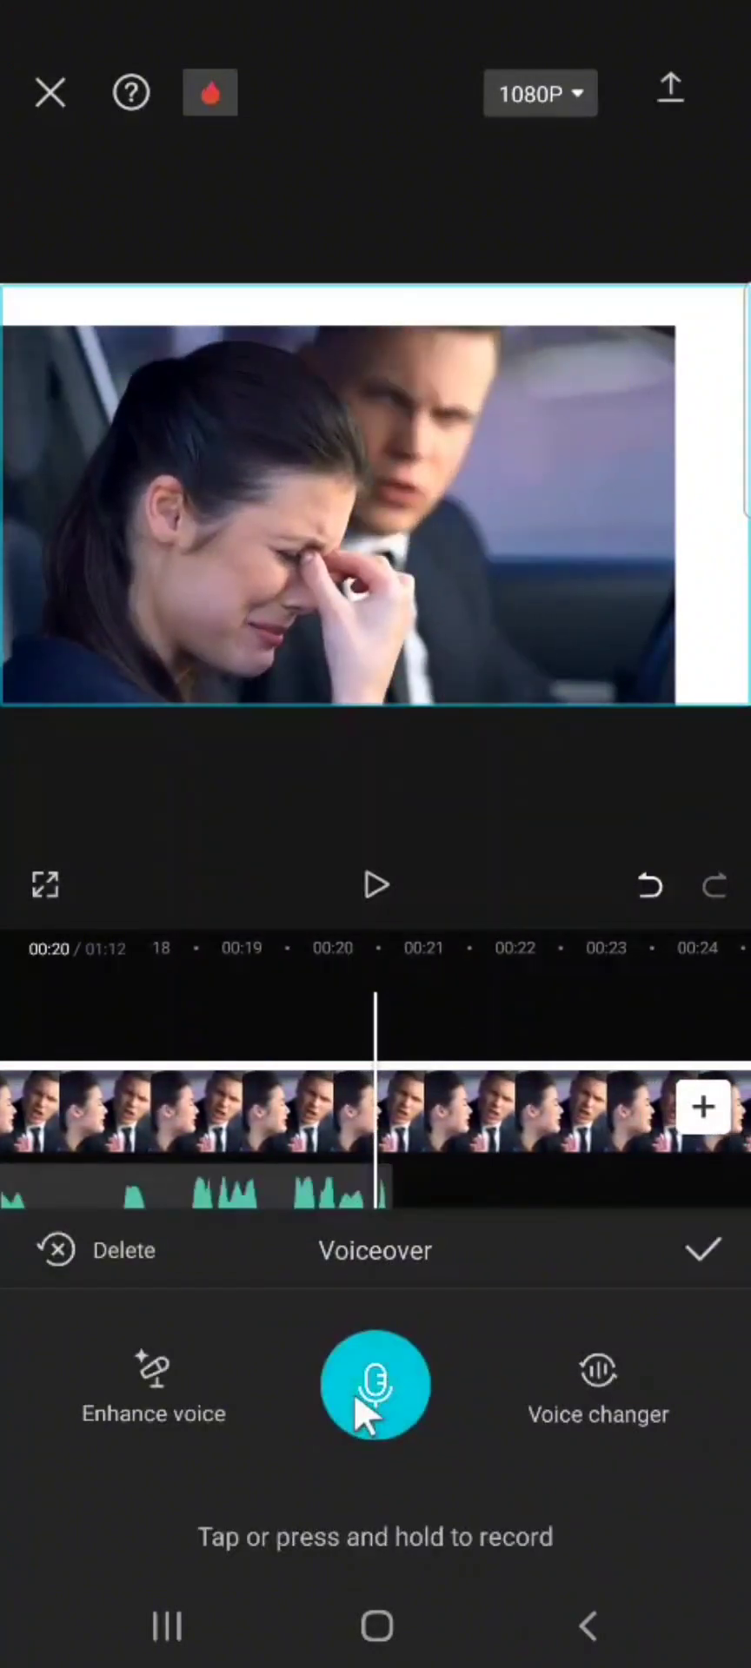
pyautogui.click(705, 1249)
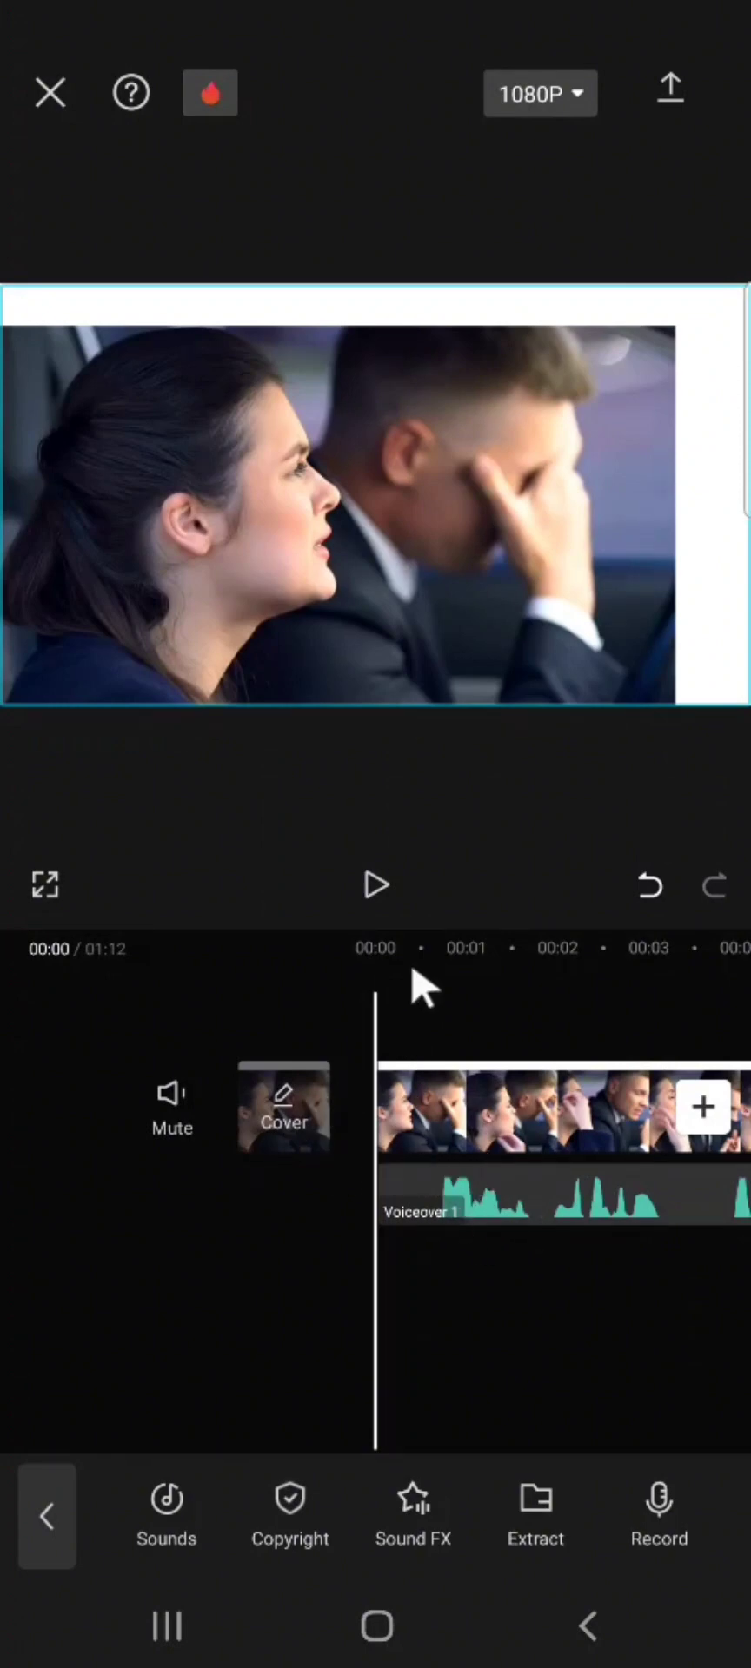
# Step: Preview the car-scene clip with Voiceover 1, then bring up the Sounds music library
pyautogui.click(372, 885)
pyautogui.click(165, 1516)
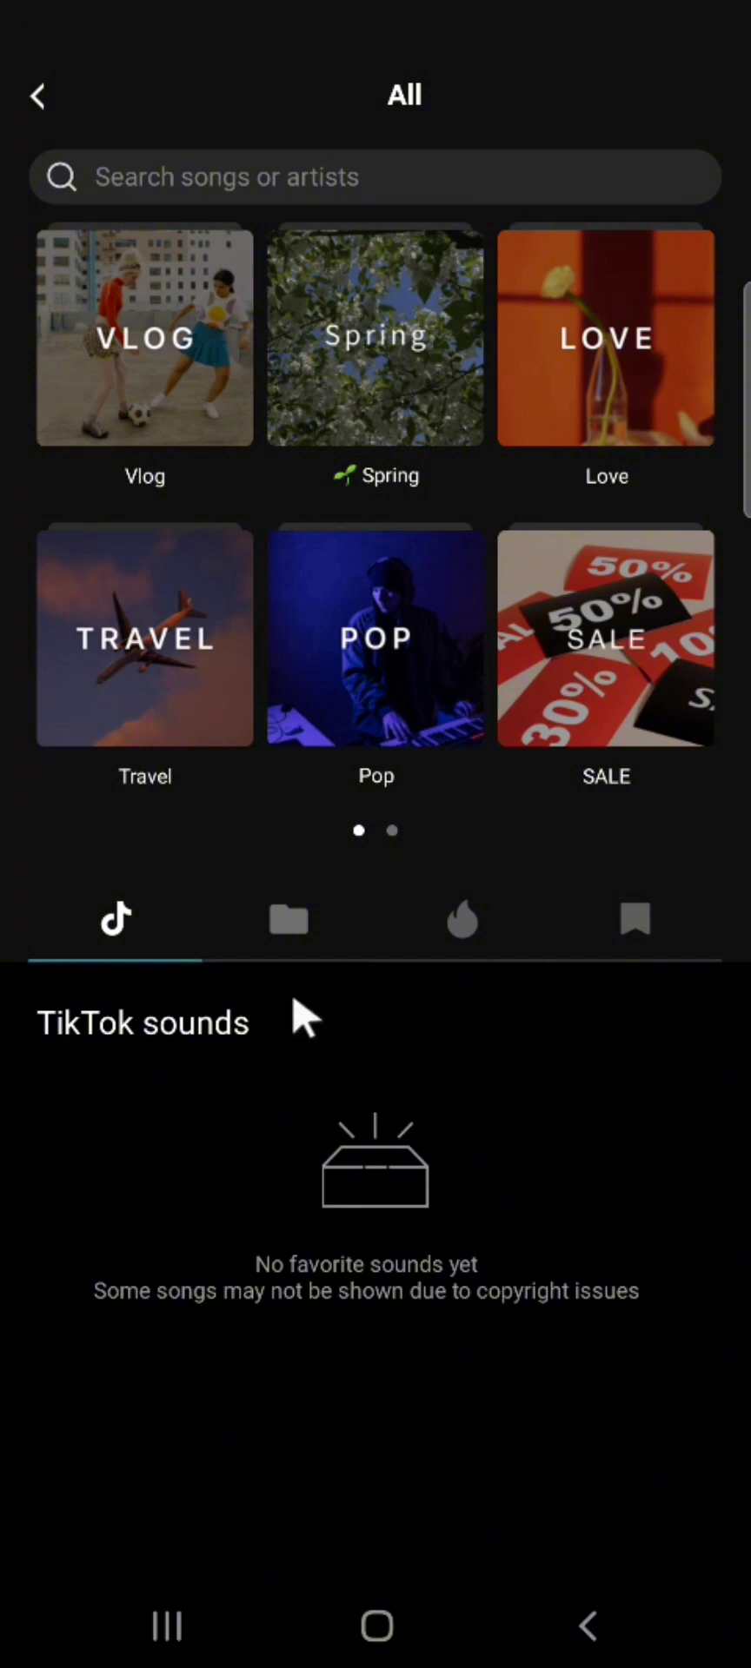
# Step: Browse the Device audio list in the Sounds library, then return to the editor without adding any
pyautogui.click(287, 921)
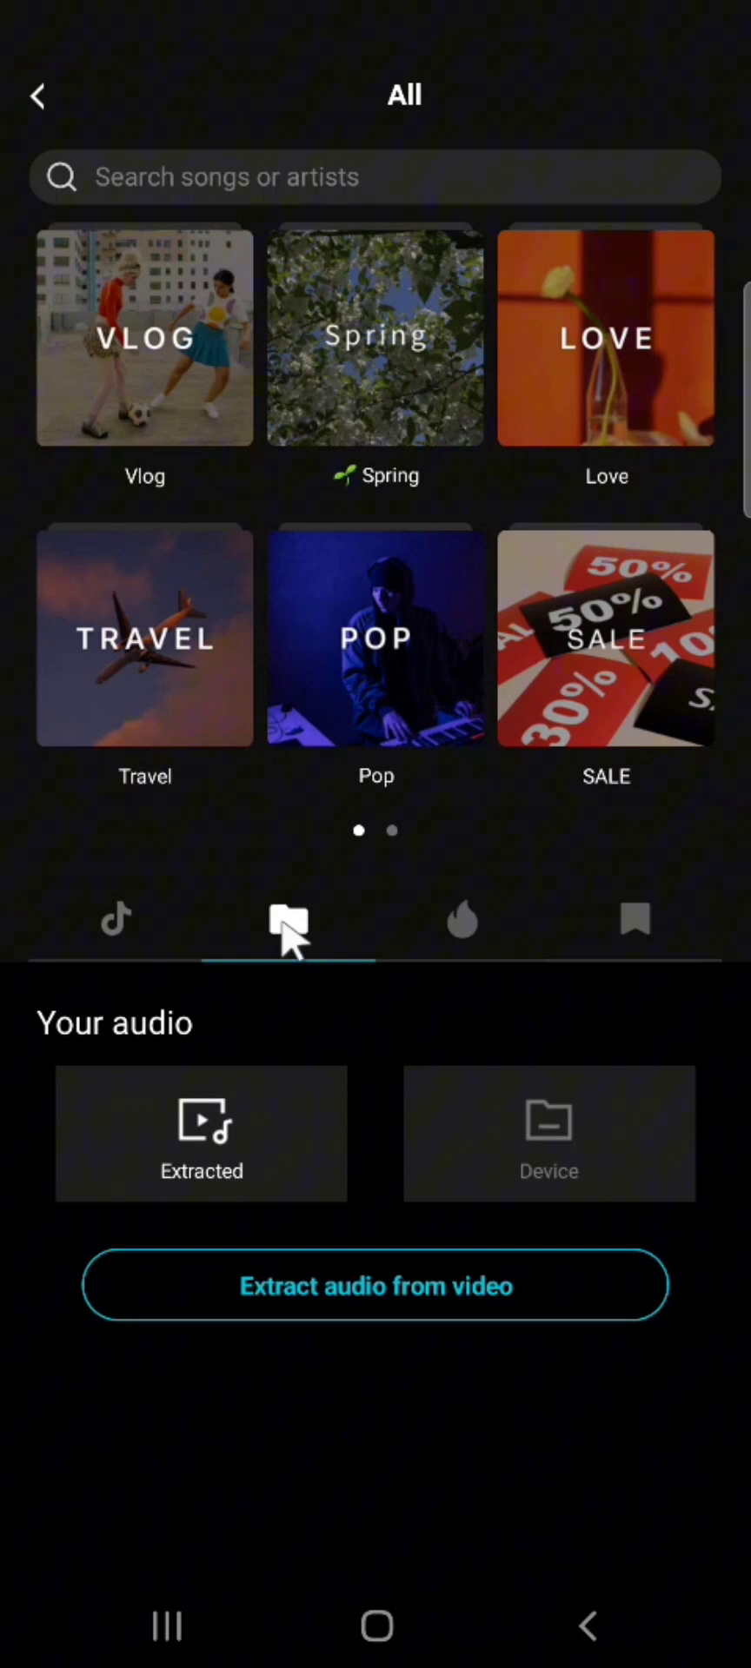
pyautogui.click(526, 1107)
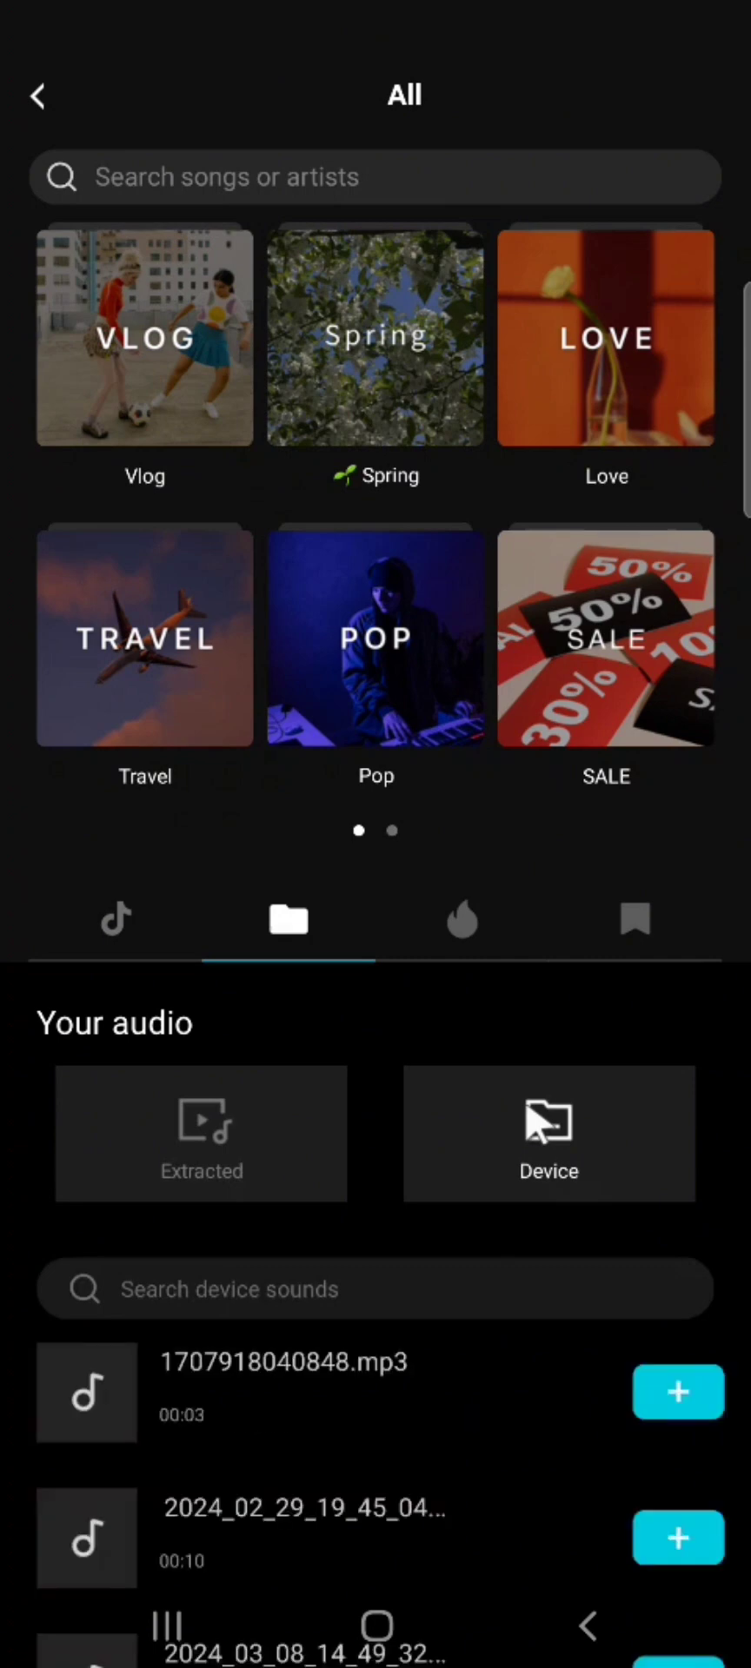
pyautogui.scroll(-10, 526, 1108)
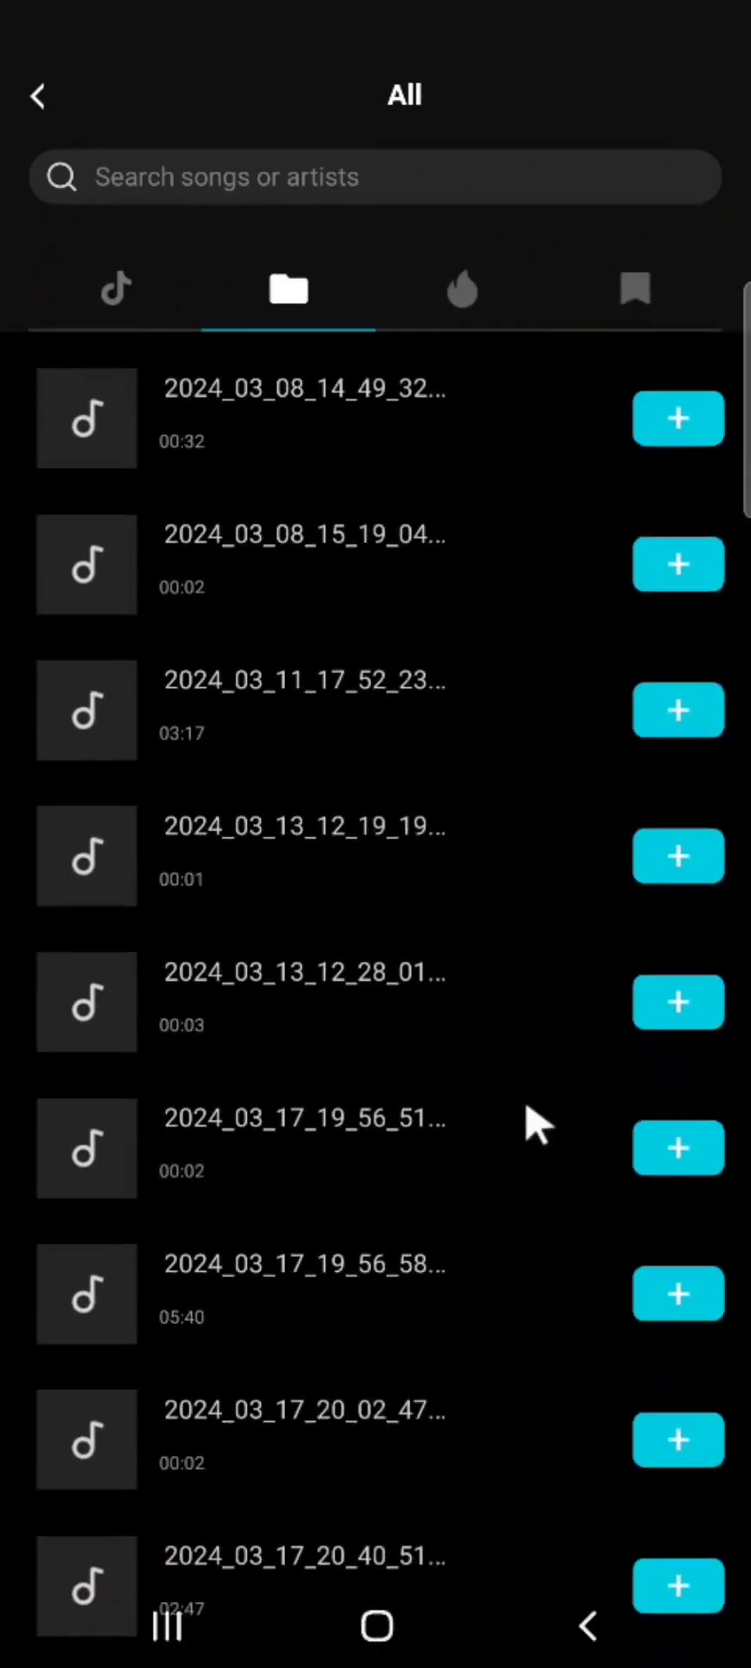
pyautogui.scroll(10, 527, 1108)
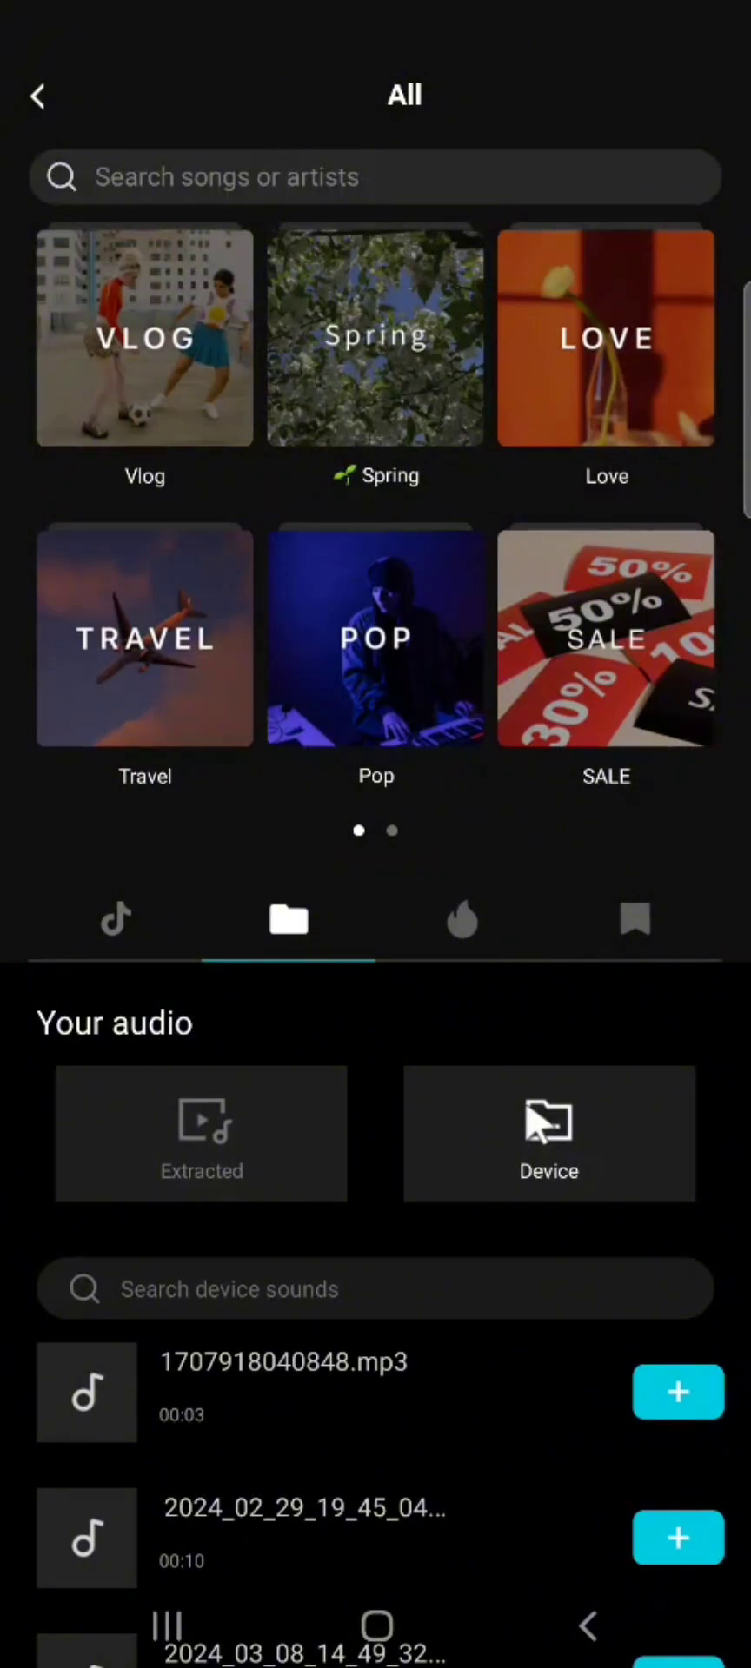
pyautogui.press('Escape')
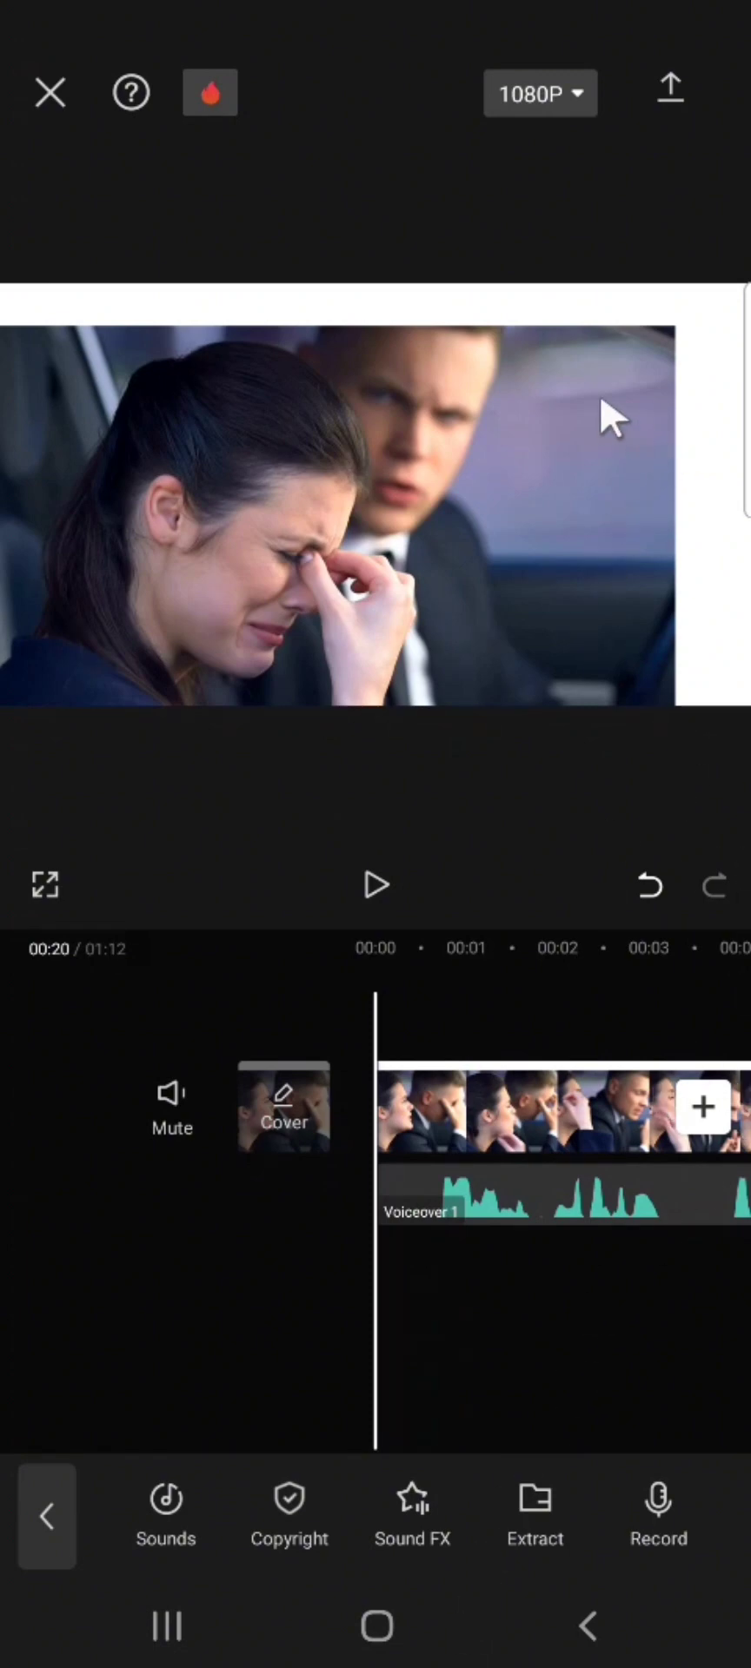
# Step: Bring up the project's export screen at 1080P quality with Save to device available
pyautogui.click(669, 91)
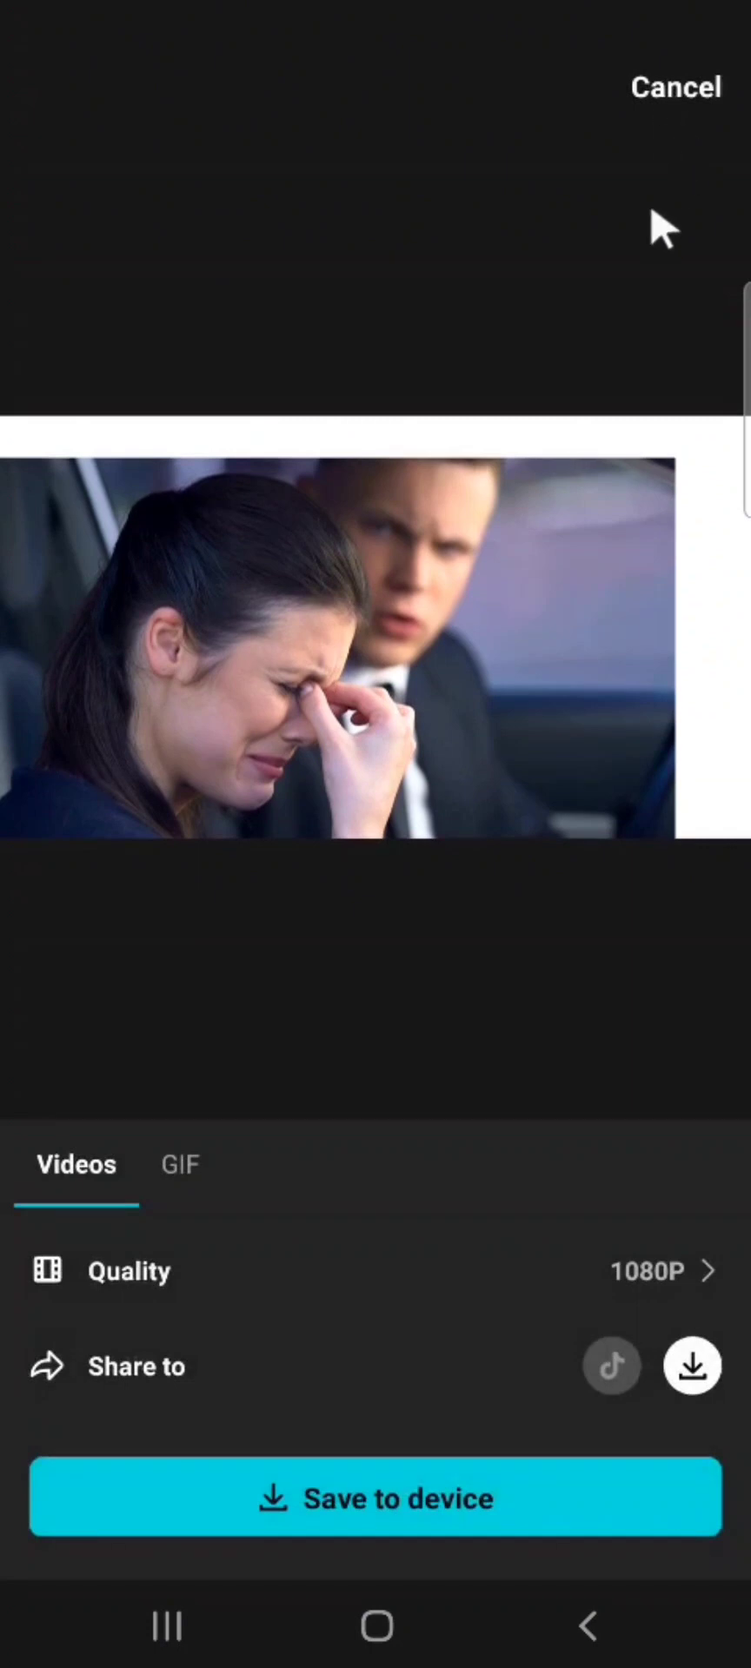